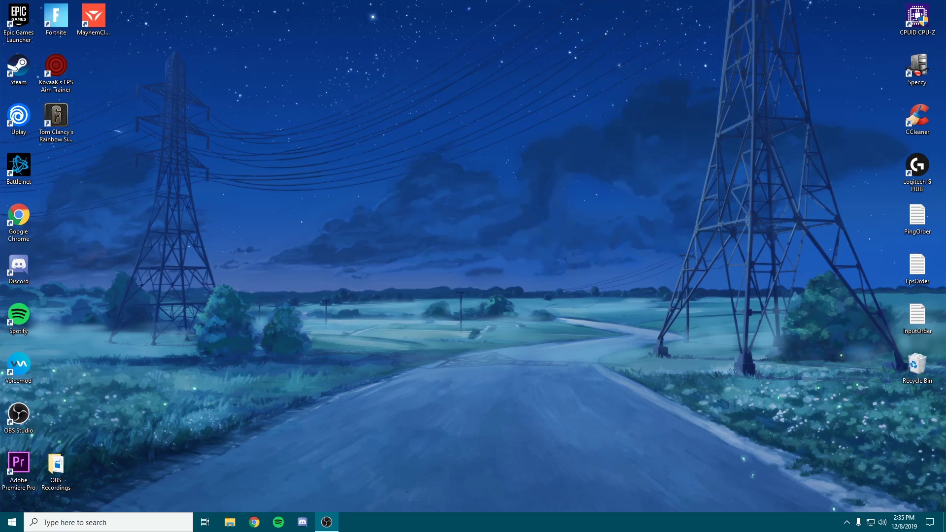
Open Chrome and go to the bookmarked Spybot download page on FossHub.
{"action": "left_click", "coordinate": [657, 237]}
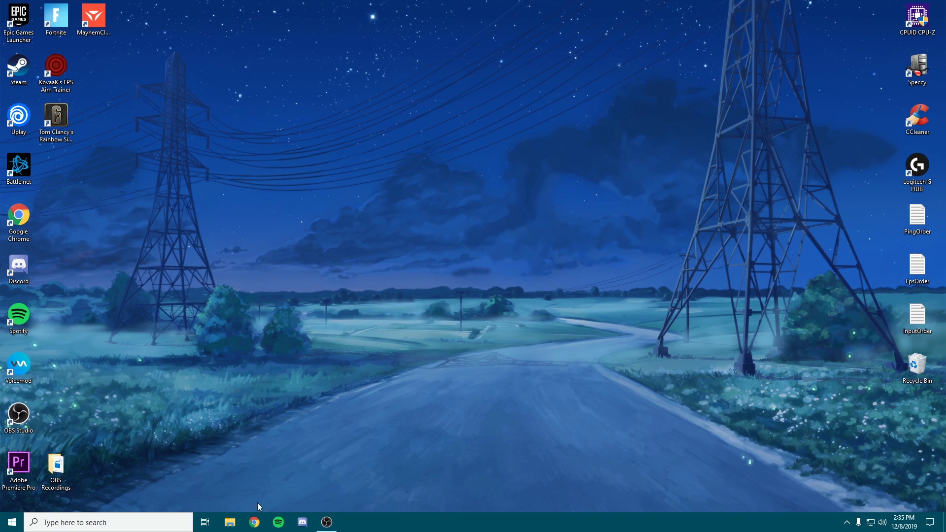
{"action": "left_click", "coordinate": [255, 522]}
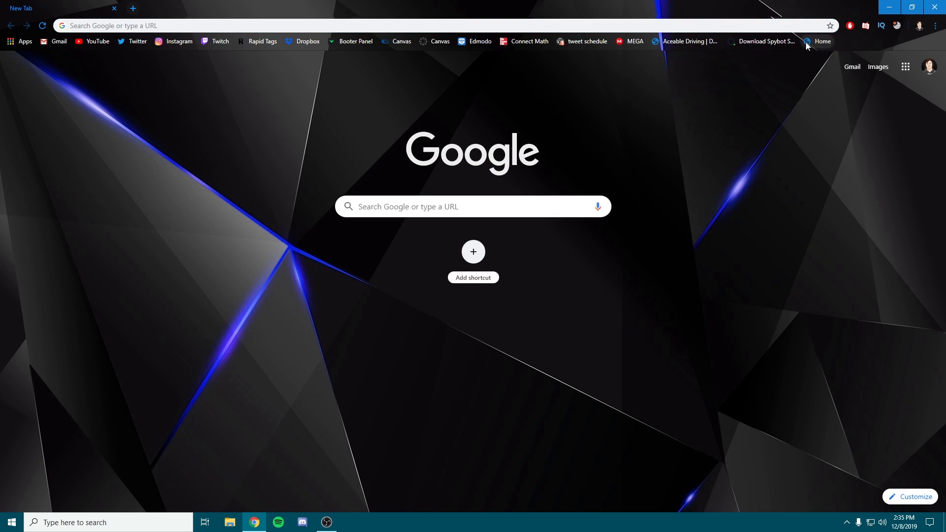
{"action": "left_click", "coordinate": [774, 42]}
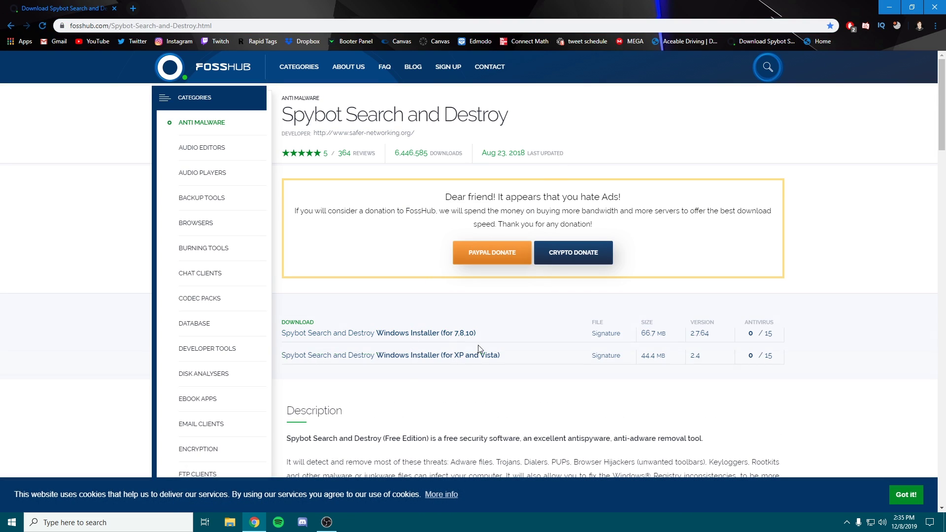
{"action": "left_click_drag", "start_coordinate": [313, 114], "coordinate": [421, 107]}
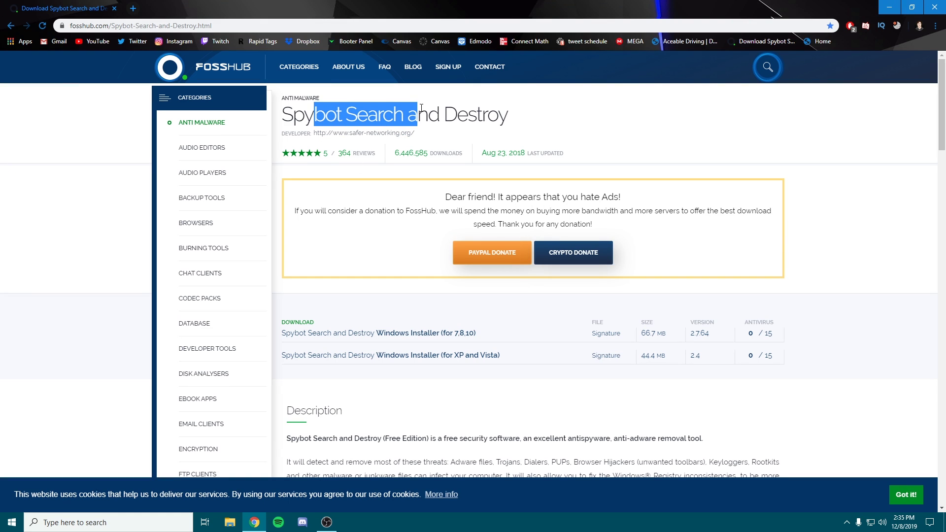
{"action": "left_click", "coordinate": [529, 114]}
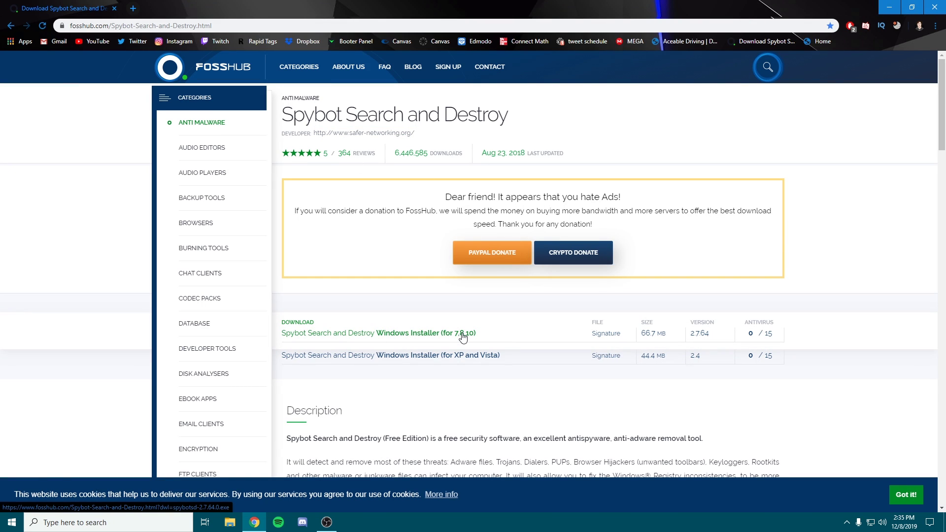
Download the Spybot installer for Windows 7, 8, 10 and open it from the download bar.
{"action": "left_click", "coordinate": [447, 343]}
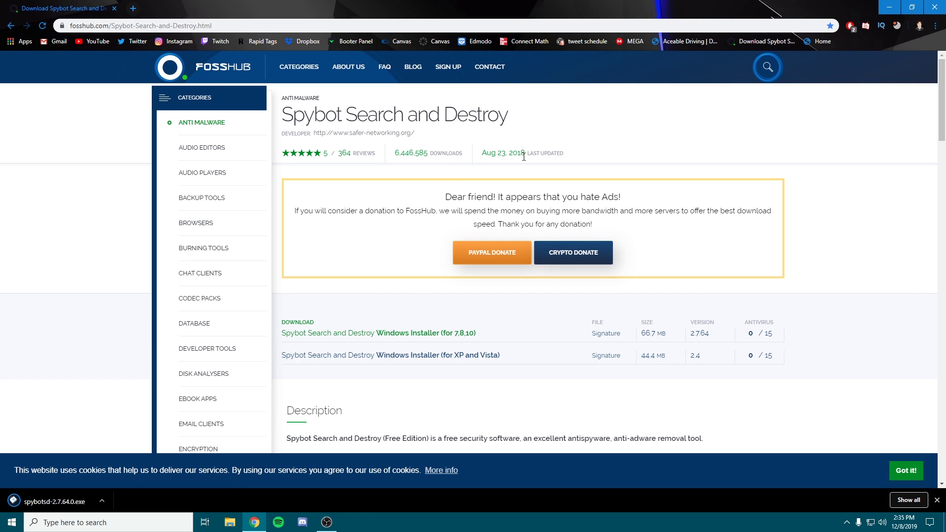
{"action": "left_click", "coordinate": [107, 497]}
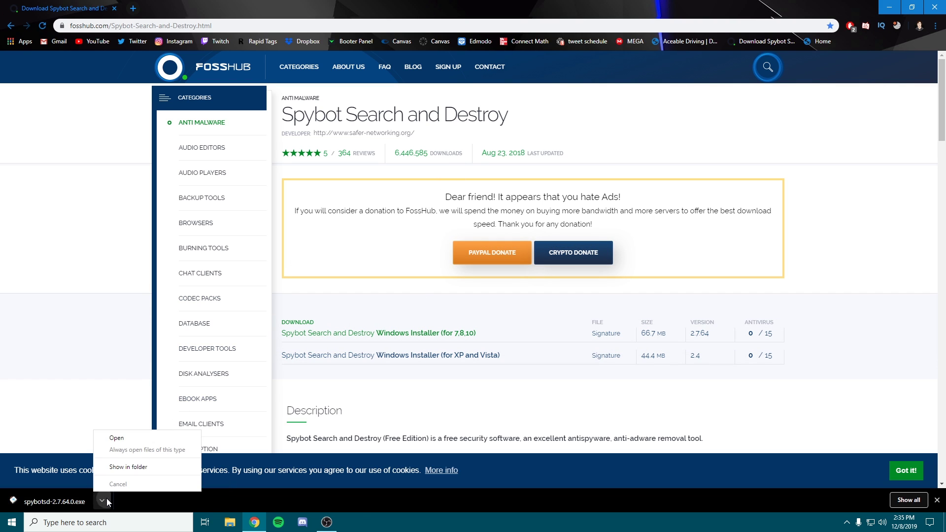
{"action": "left_click", "coordinate": [143, 438]}
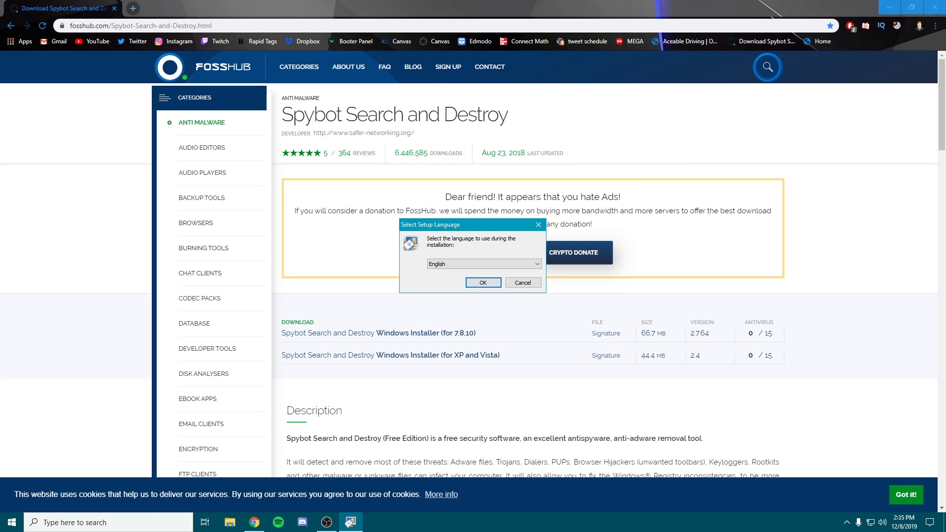
Run setup in English for personal use with automatic protection, accept the license, and install.
{"action": "left_click", "coordinate": [934, 7]}
{"action": "left_click", "coordinate": [483, 283]}
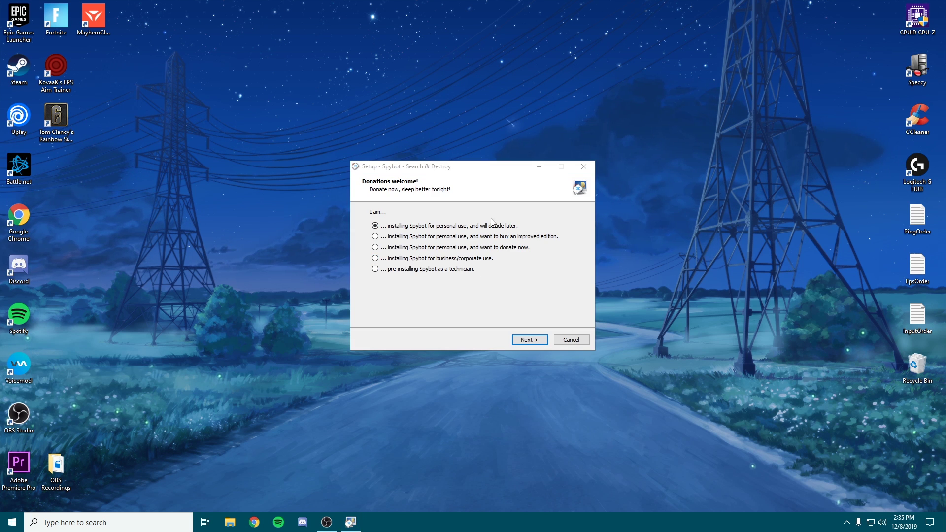
{"action": "left_click", "coordinate": [524, 342]}
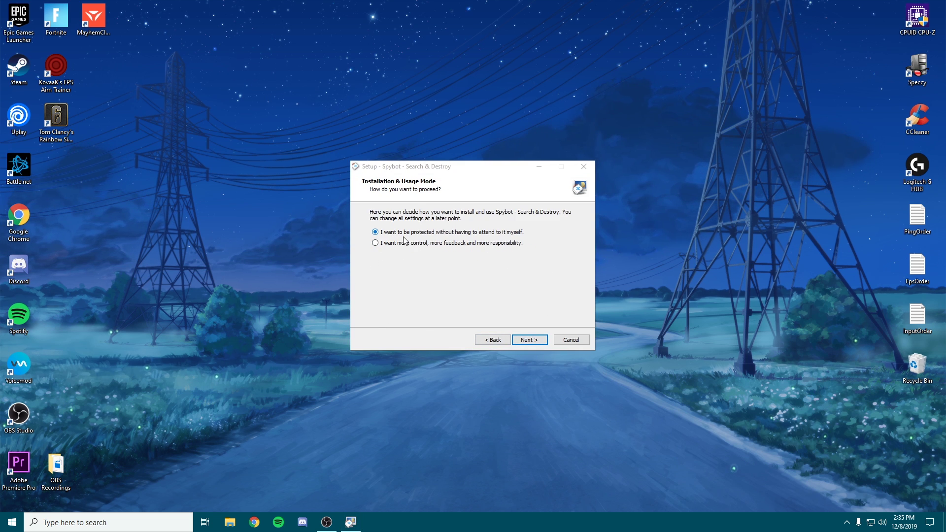
{"action": "left_click", "coordinate": [530, 340]}
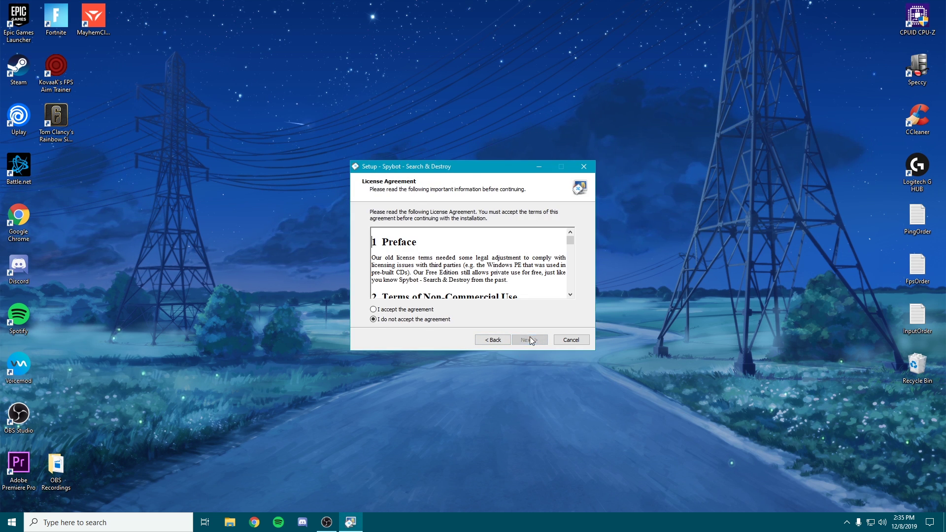
{"action": "left_click", "coordinate": [419, 310]}
{"action": "left_click", "coordinate": [528, 340]}
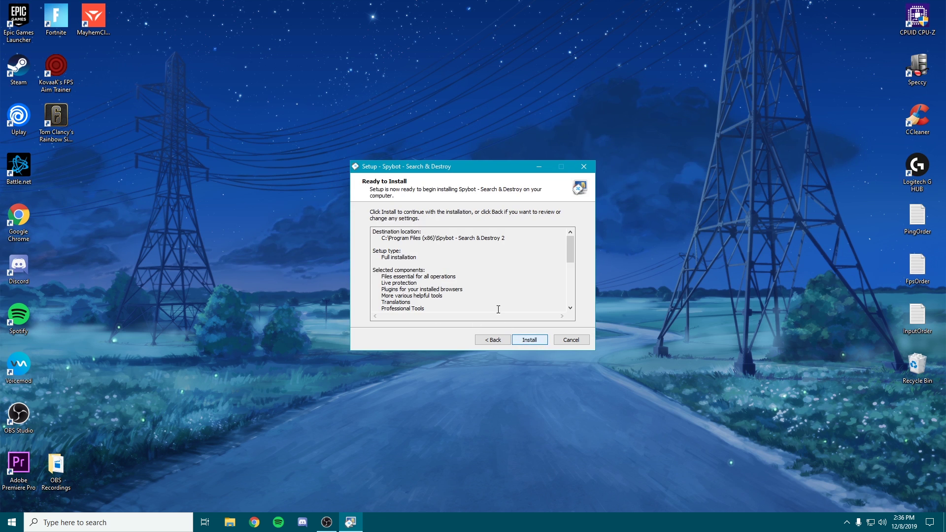
{"action": "left_click", "coordinate": [527, 340]}
{"action": "left_click", "coordinate": [657, 294]}
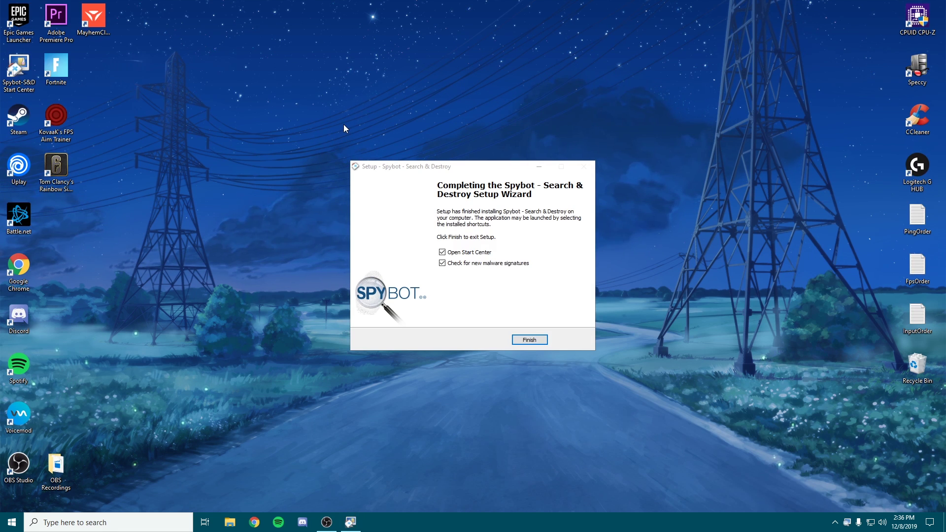
{"action": "left_click_drag", "start_coordinate": [19, 69], "coordinate": [467, 118]}
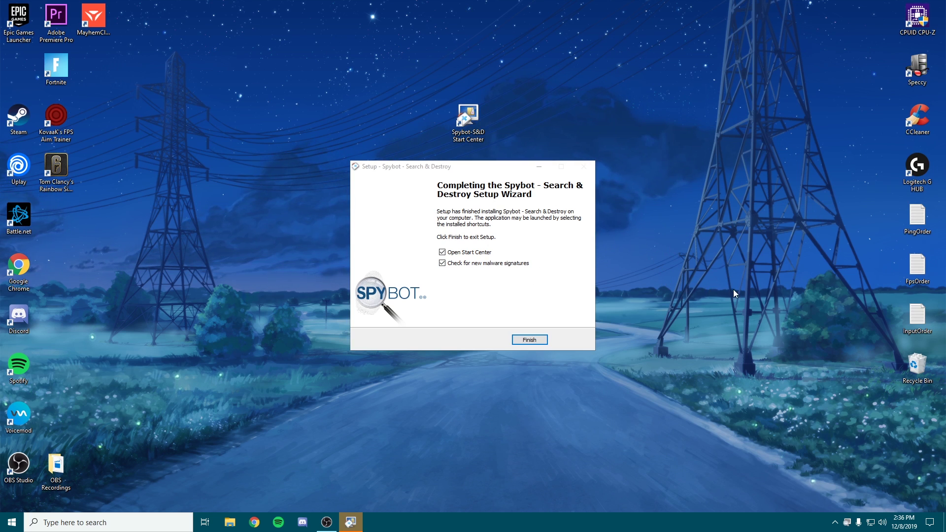
Finish setup, decline the help dialogs and whitelist, and arrange the Start Center and Update windows side by side.
{"action": "left_click", "coordinate": [537, 342]}
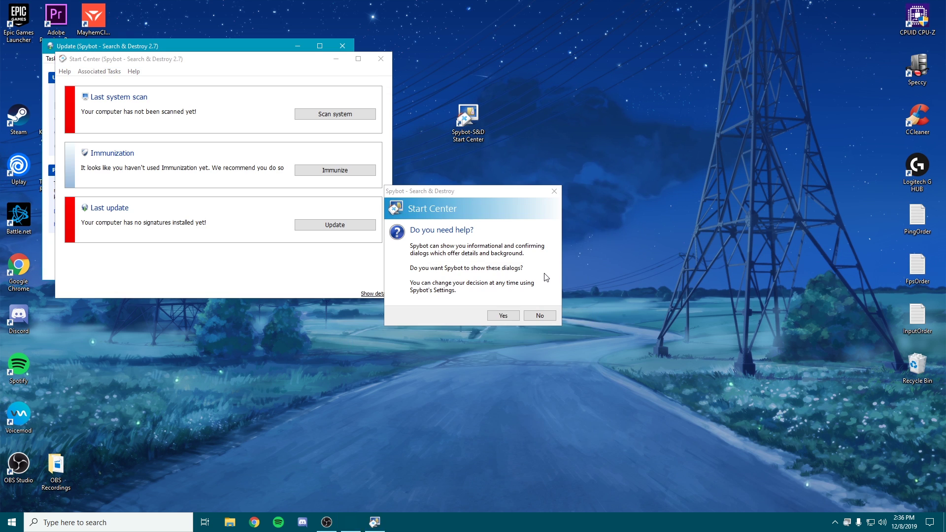
{"action": "left_click", "coordinate": [539, 318]}
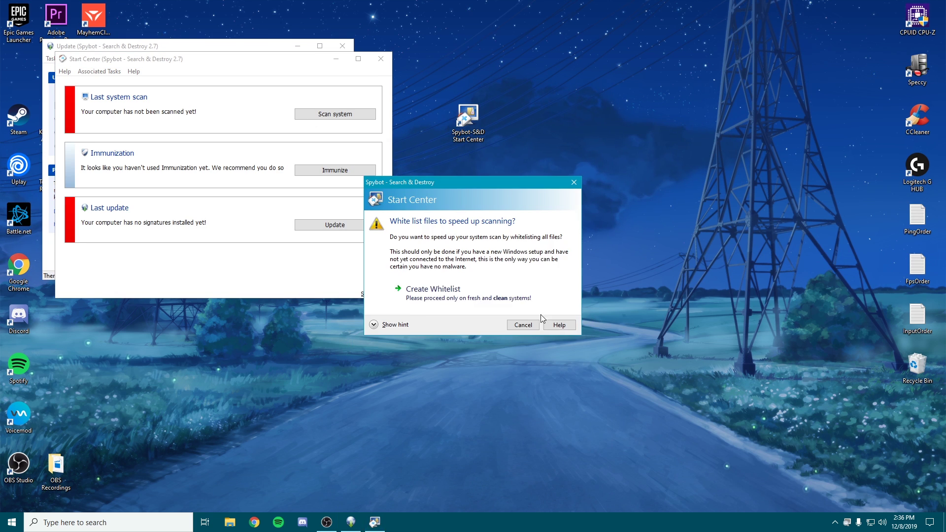
{"action": "left_click", "coordinate": [514, 325]}
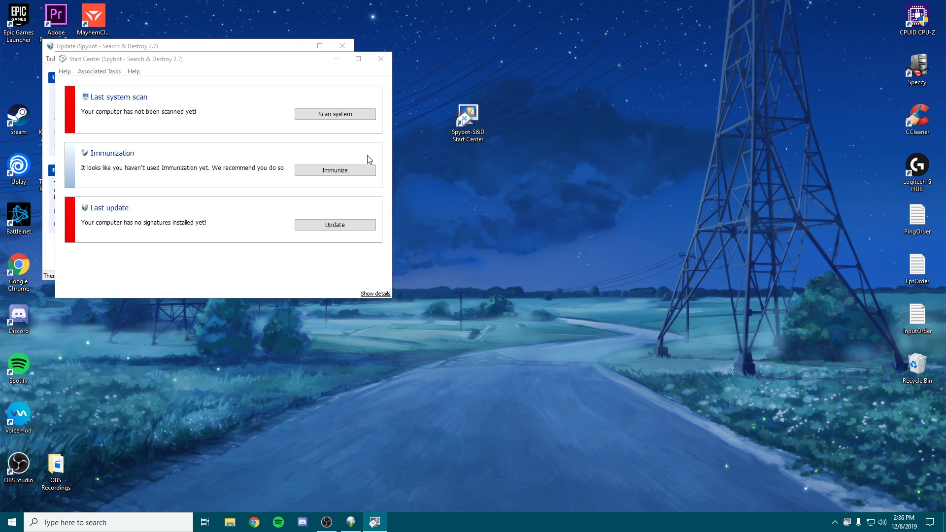
{"action": "left_click_drag", "start_coordinate": [291, 60], "coordinate": [688, 232]}
{"action": "left_click_drag", "start_coordinate": [247, 52], "coordinate": [269, 106]}
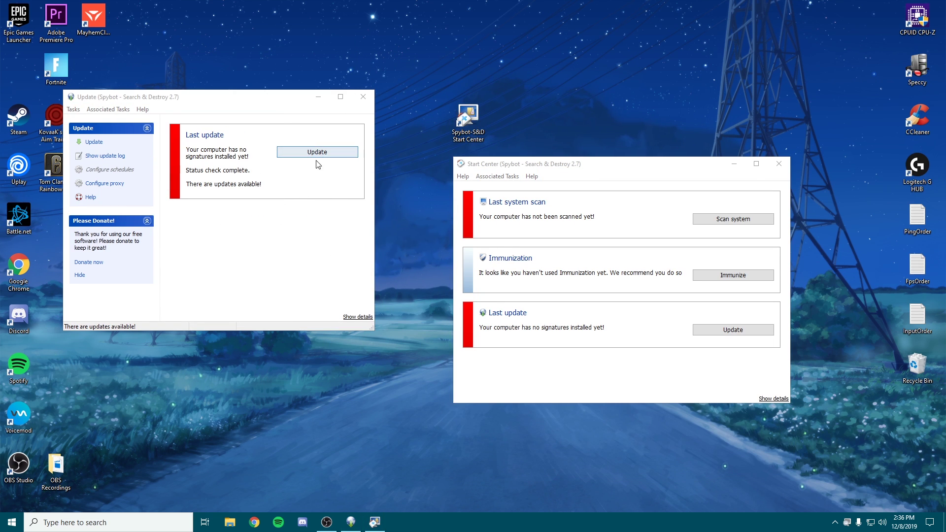
{"action": "left_click", "coordinate": [302, 228]}
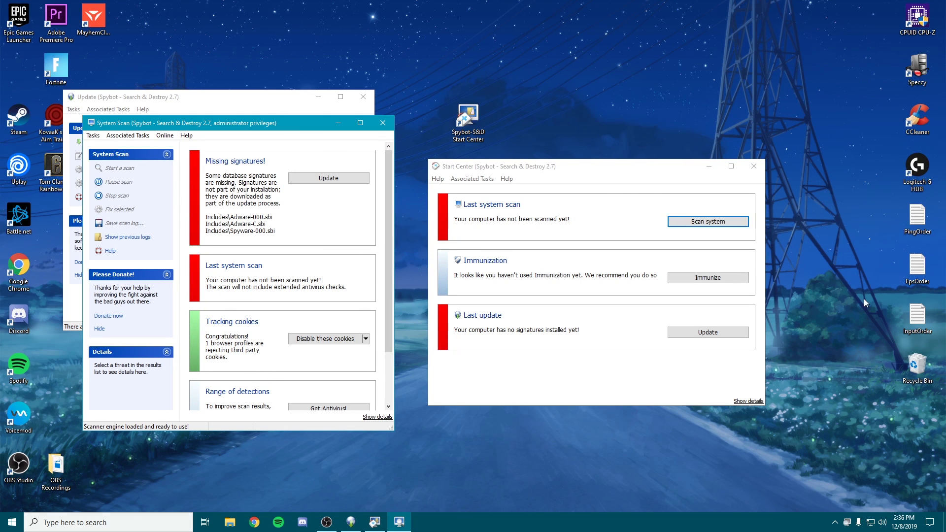
Rearrange the Spybot windows and close the System Scan window.
{"action": "left_click", "coordinate": [745, 246]}
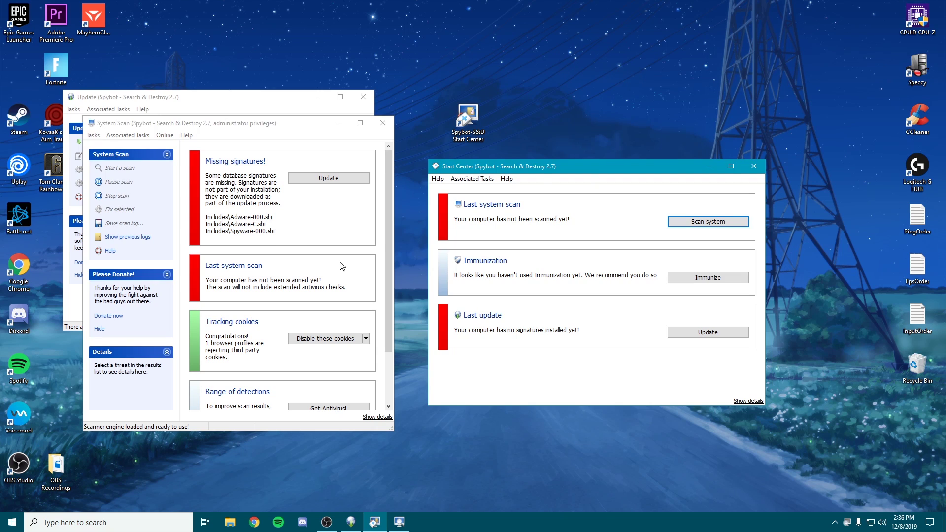
{"action": "left_click", "coordinate": [387, 274]}
{"action": "left_click_drag", "start_coordinate": [386, 272], "coordinate": [389, 305]}
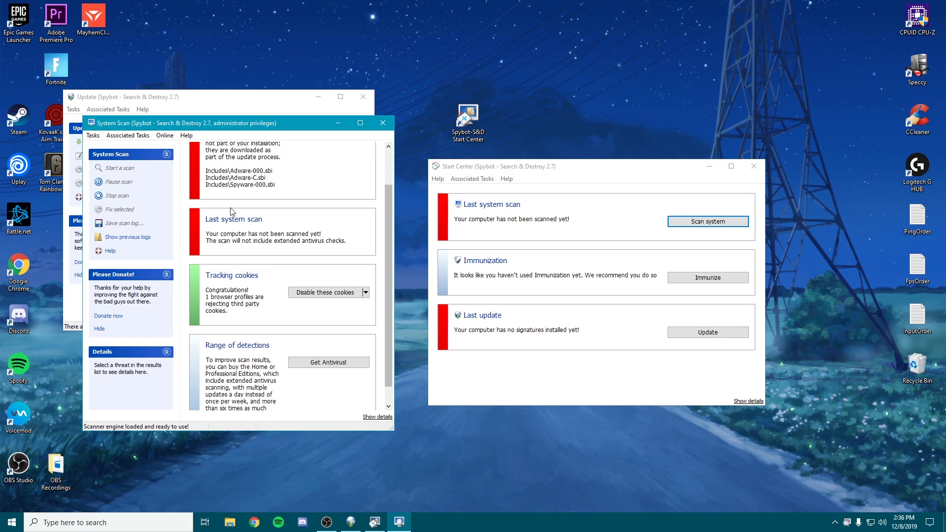
{"action": "left_click_drag", "start_coordinate": [388, 225], "coordinate": [387, 191]}
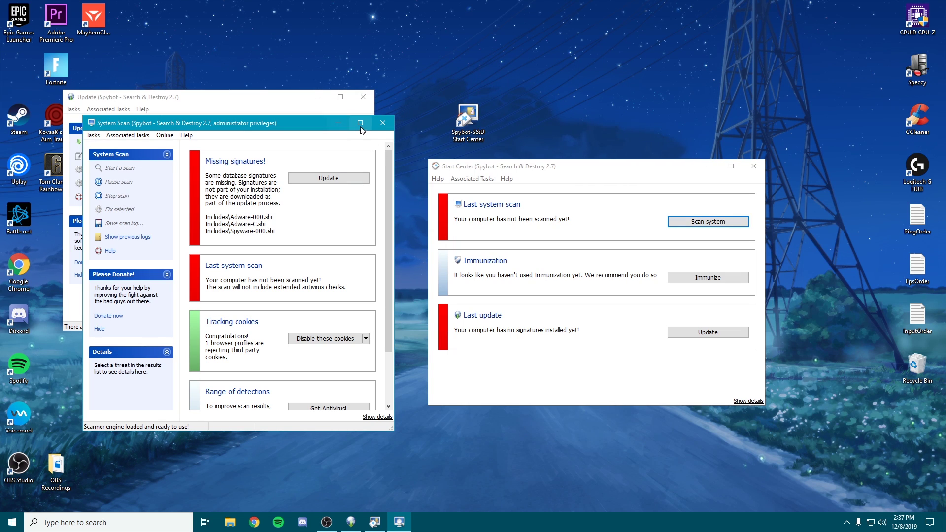
{"action": "left_click", "coordinate": [458, 126]}
{"action": "left_click", "coordinate": [385, 125]}
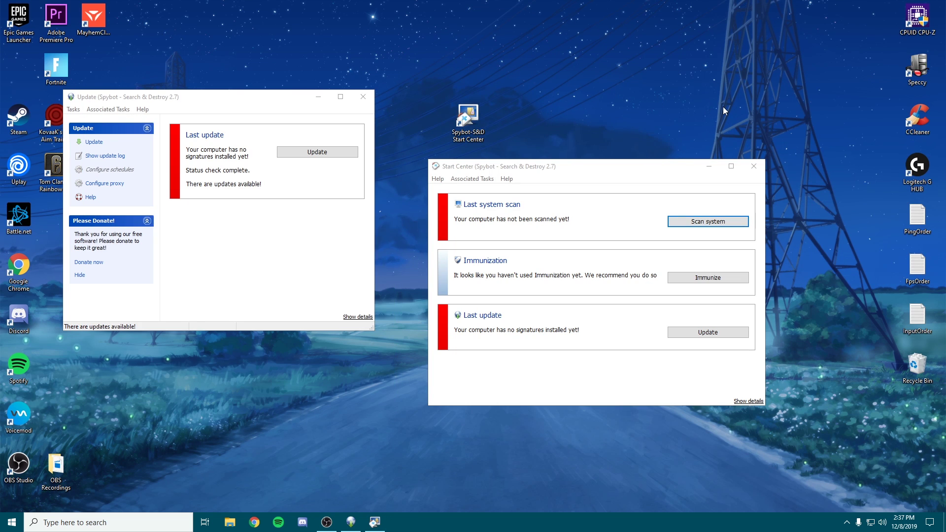
Check the system and apply immunization to protect all 140380 entries.
{"action": "left_click", "coordinate": [577, 290]}
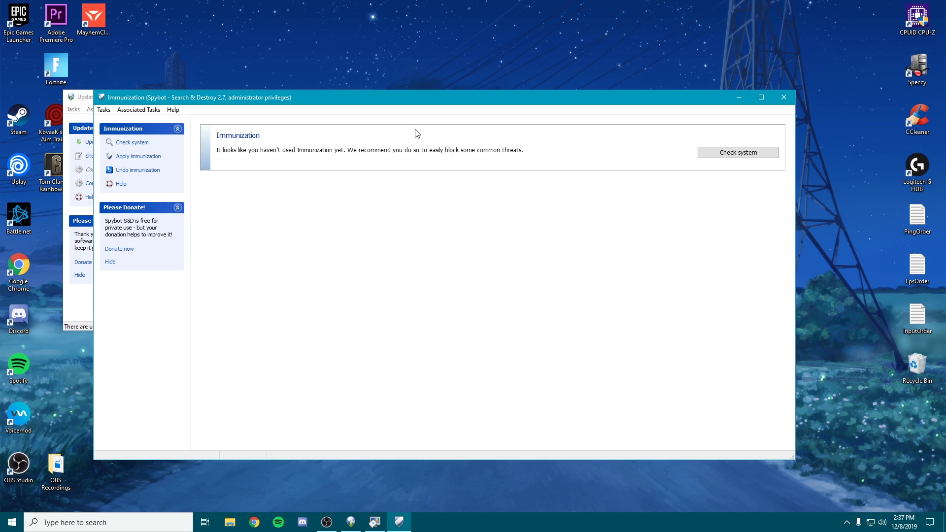
{"action": "left_click", "coordinate": [736, 154]}
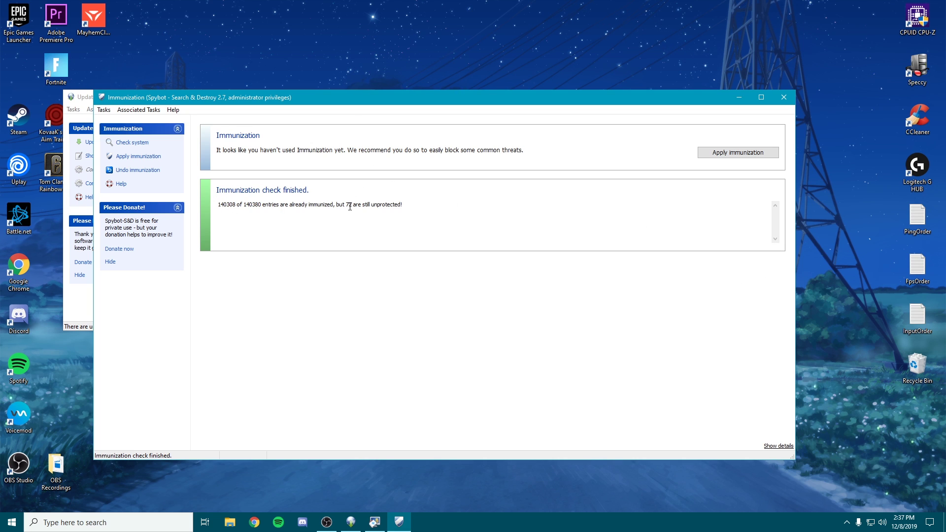
{"action": "left_click_drag", "start_coordinate": [337, 204], "coordinate": [401, 204]}
{"action": "left_click", "coordinate": [395, 203]}
{"action": "left_click", "coordinate": [725, 153]}
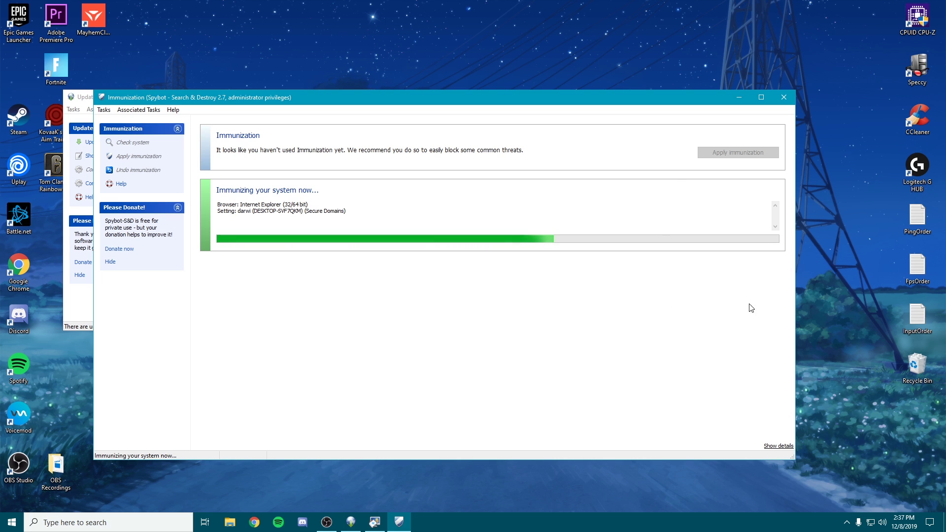
{"action": "left_click", "coordinate": [803, 299]}
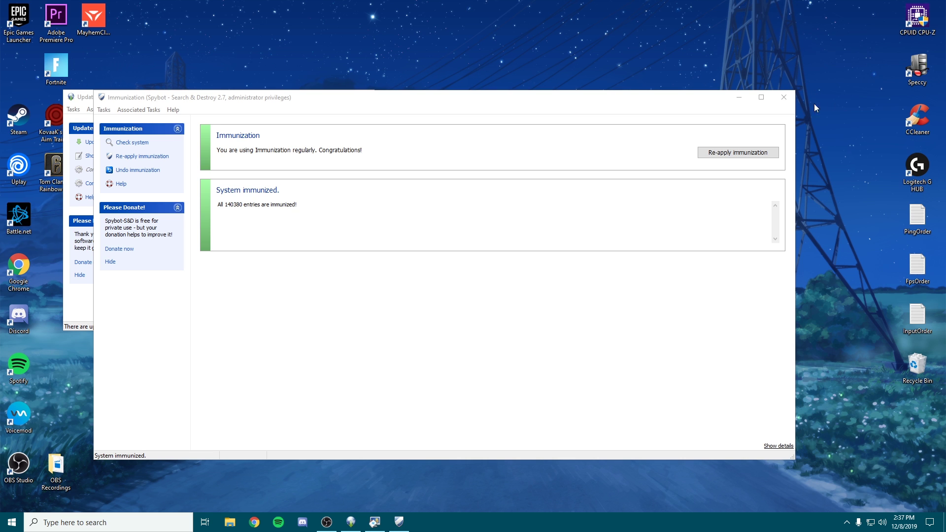
Close the Immunization, Start Center and Update windows, and shift the Start Center shortcut right.
{"action": "left_click", "coordinate": [782, 101]}
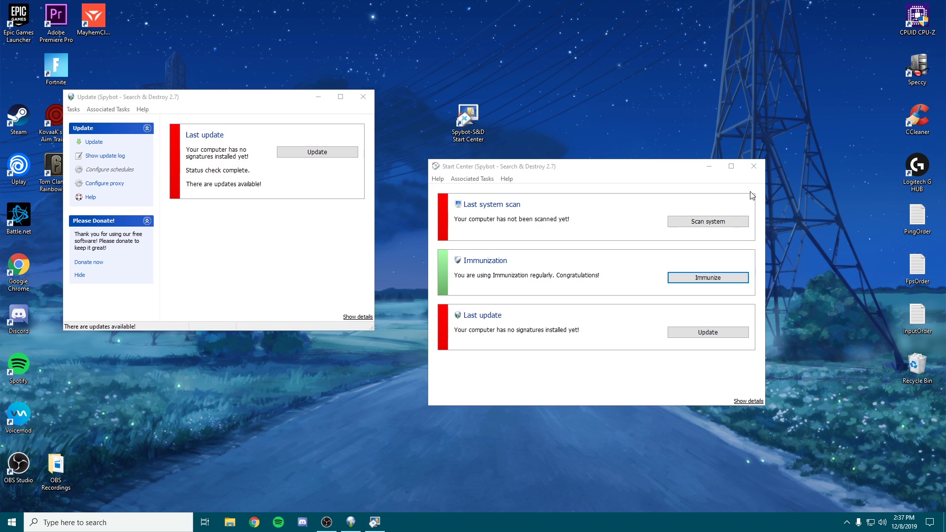
{"action": "left_click", "coordinate": [755, 166]}
{"action": "left_click", "coordinate": [363, 96]}
{"action": "left_click_drag", "start_coordinate": [468, 120], "coordinate": [618, 123]}
In Chrome, go from the WLAN Optimizer home page to Downloads and download version 0.21 Alpha.
{"action": "left_click", "coordinate": [519, 63]}
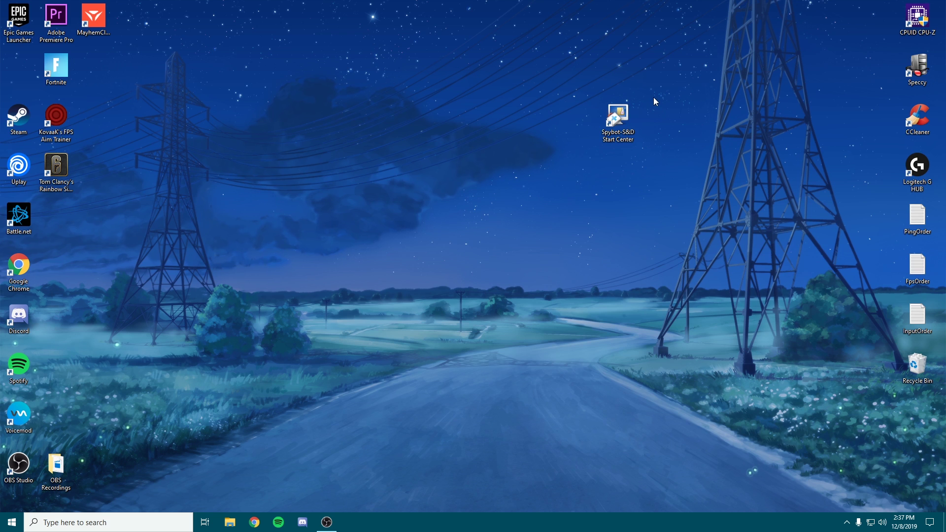
{"action": "left_click", "coordinate": [254, 522]}
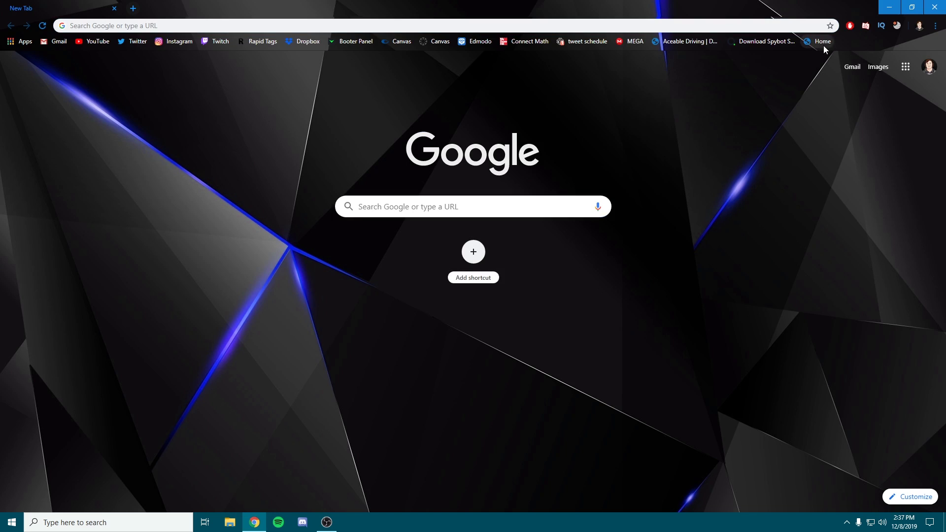
{"action": "left_click", "coordinate": [824, 43]}
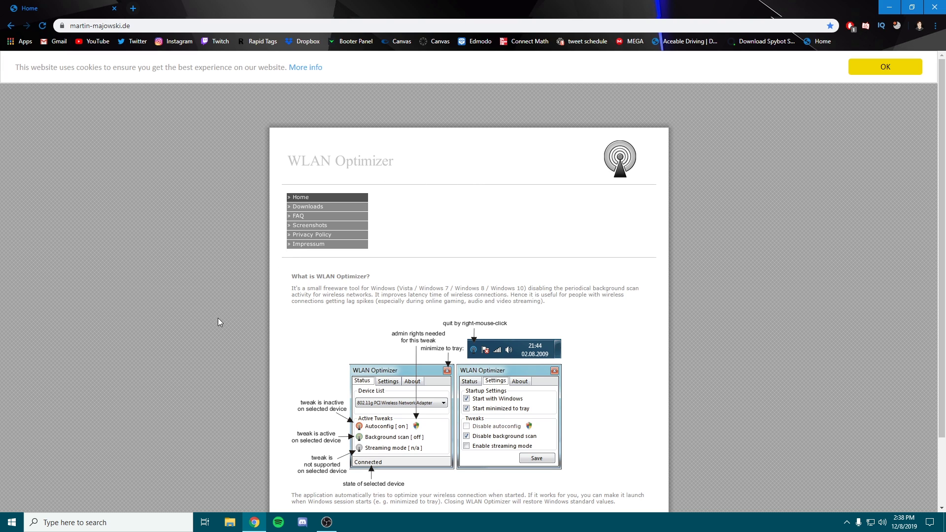
{"action": "scroll", "coordinate": [219, 319], "scroll_direction": "down", "scroll_amount": 1}
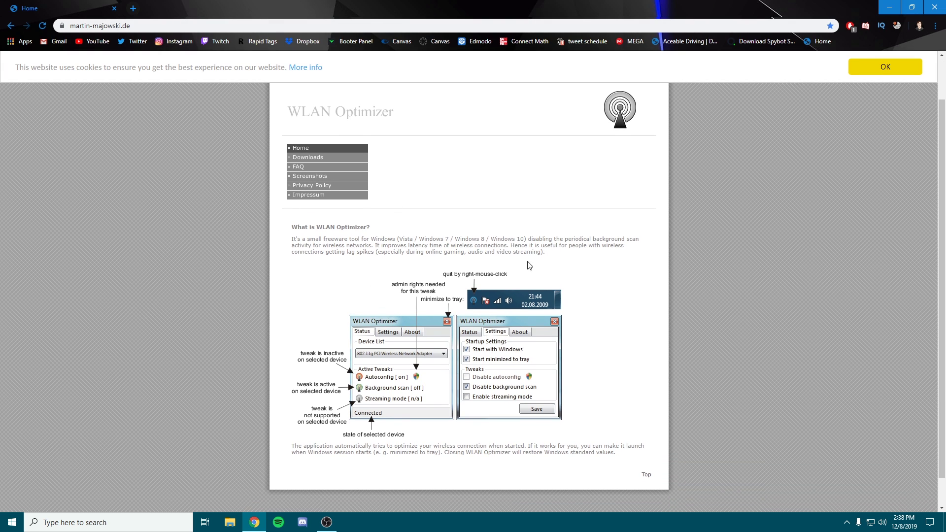
{"action": "scroll", "coordinate": [493, 273], "scroll_direction": "down", "scroll_amount": 1}
{"action": "scroll", "coordinate": [419, 291], "scroll_direction": "up", "scroll_amount": 2}
{"action": "scroll", "coordinate": [366, 302], "scroll_direction": "down", "scroll_amount": 1}
{"action": "scroll", "coordinate": [418, 244], "scroll_direction": "up", "scroll_amount": 1}
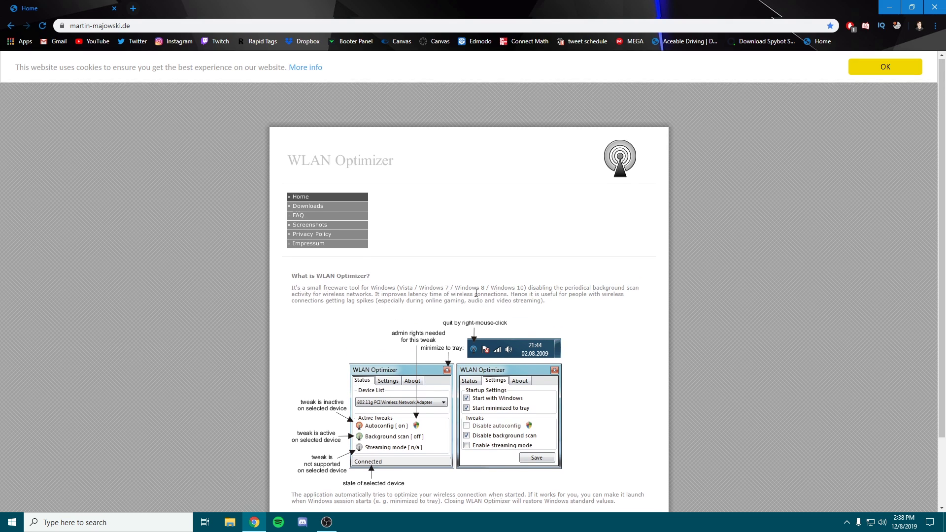
{"action": "left_click", "coordinate": [323, 207]}
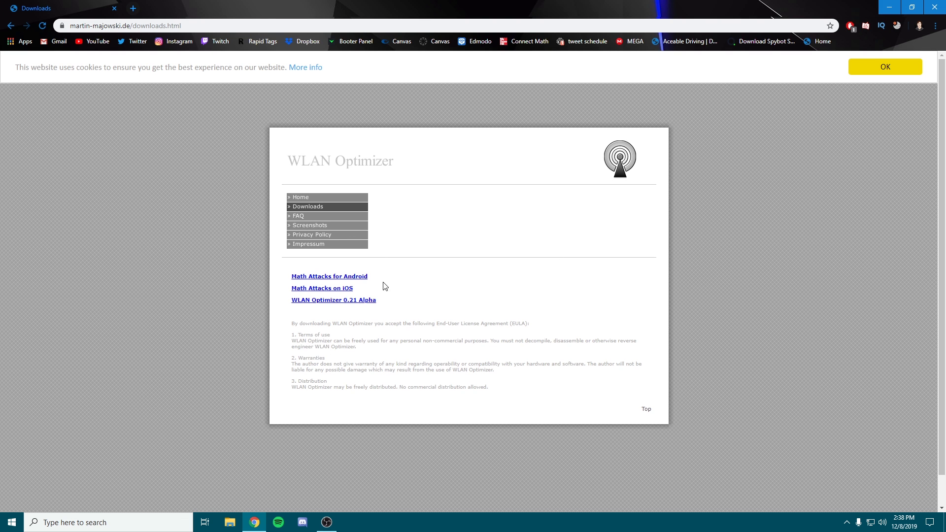
{"action": "left_click", "coordinate": [355, 301]}
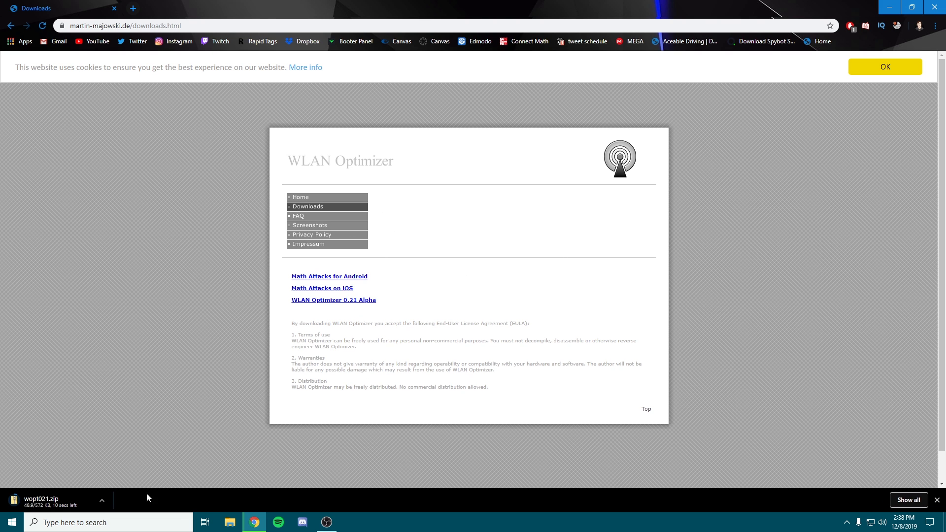
Drag the downloaded wopt021.zip onto the desktop, type 'winrar' in a new tab, then show the desktop.
{"action": "left_click", "coordinate": [912, 7]}
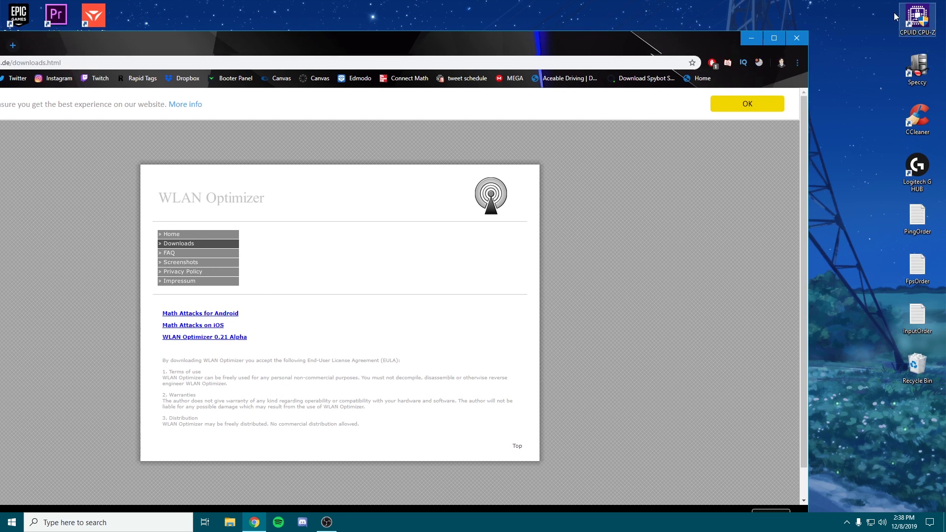
{"action": "left_click_drag", "start_coordinate": [382, 44], "coordinate": [880, 21]}
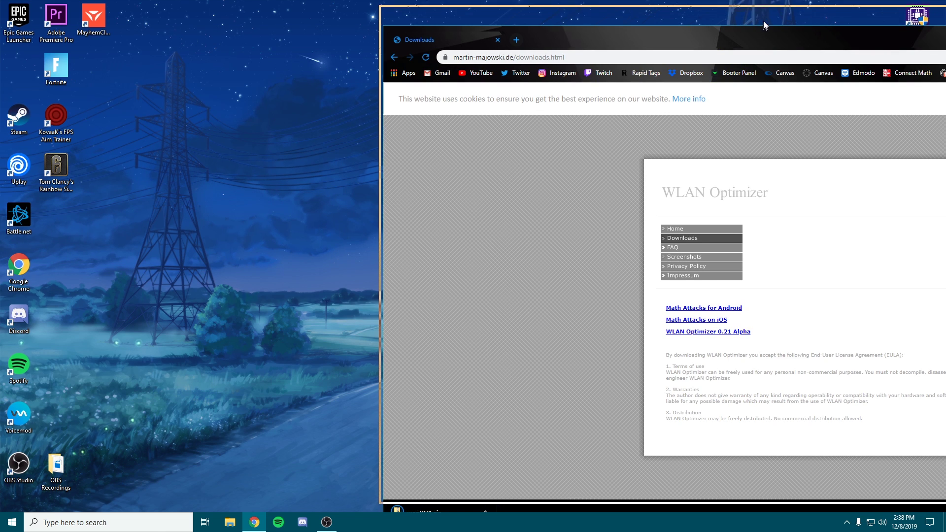
{"action": "left_click_drag", "start_coordinate": [419, 490], "coordinate": [281, 323]}
{"action": "left_click_drag", "start_coordinate": [675, 13], "coordinate": [436, 17]}
{"action": "left_click", "coordinate": [274, 22]}
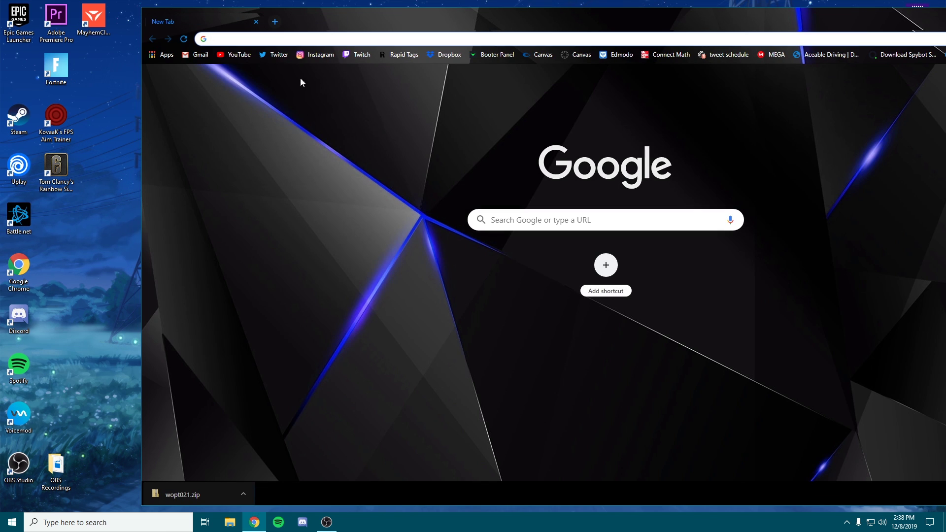
{"action": "type", "text": "winrar"}
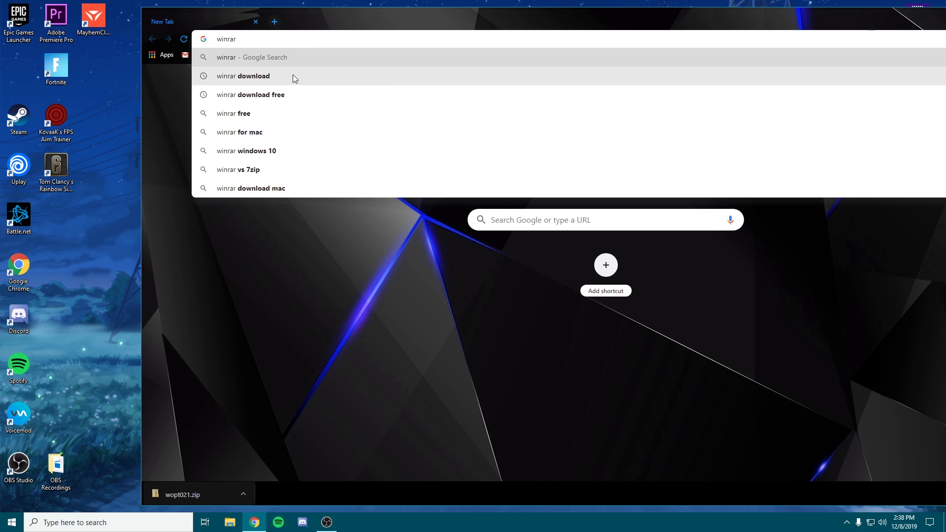
{"action": "key", "text": "super+d"}
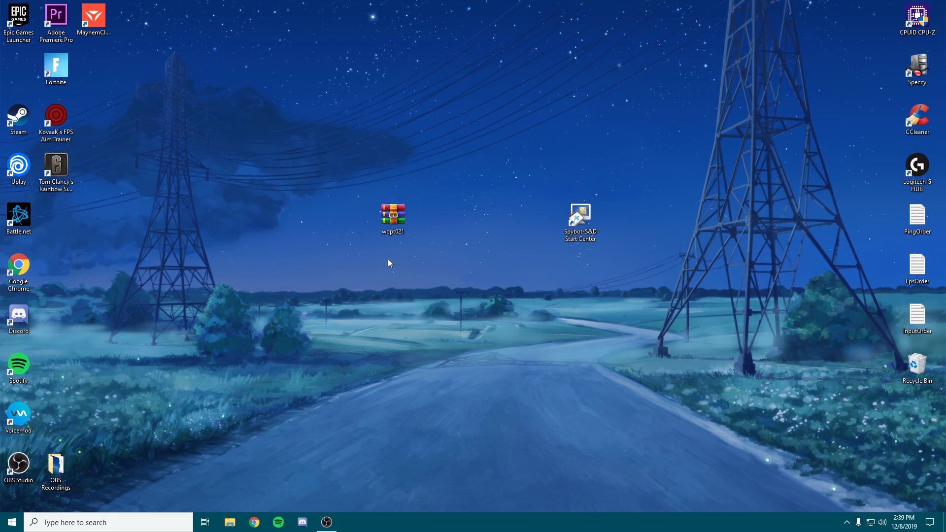
Open WinRAR's extraction dialog for the wopt021 archive and set the destination to the Desktop.
{"action": "right_click", "coordinate": [416, 205]}
{"action": "right_click", "coordinate": [385, 214]}
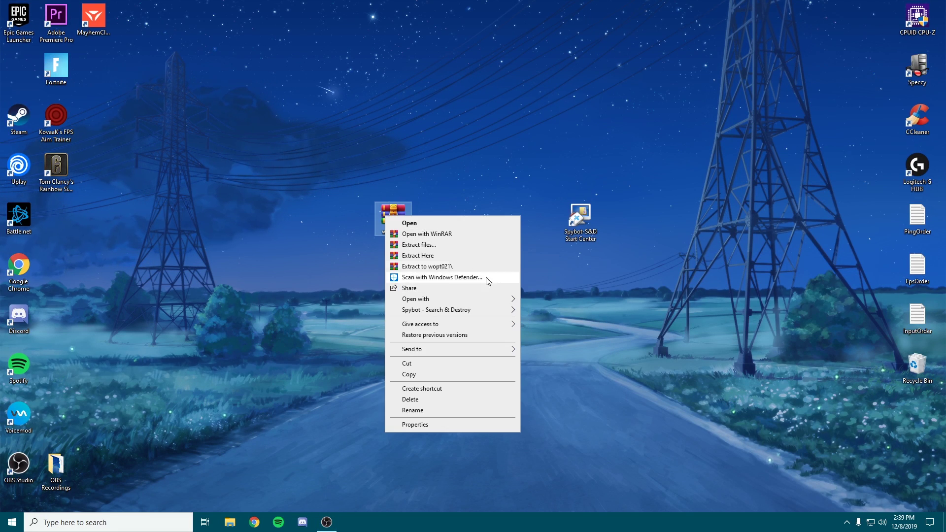
{"action": "left_click", "coordinate": [424, 167]}
{"action": "right_click", "coordinate": [393, 217]}
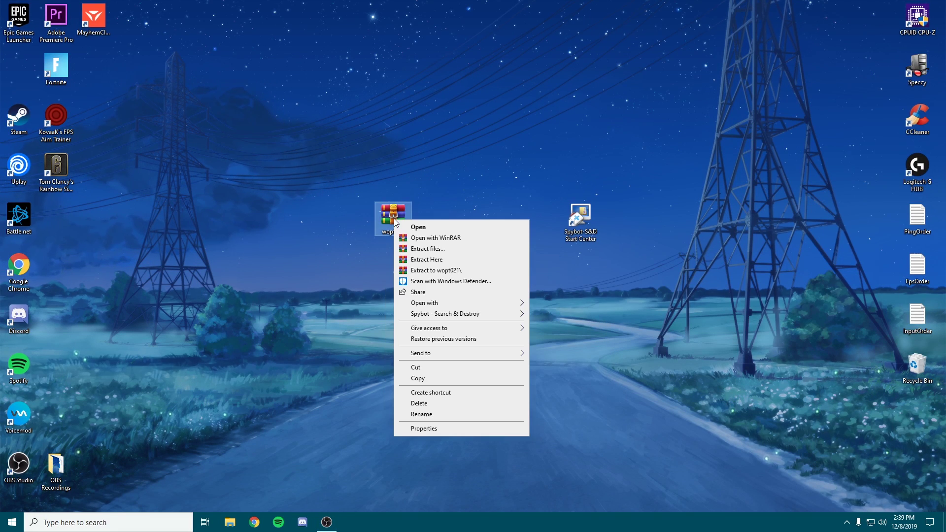
{"action": "left_click", "coordinate": [445, 250]}
{"action": "left_click", "coordinate": [617, 246]}
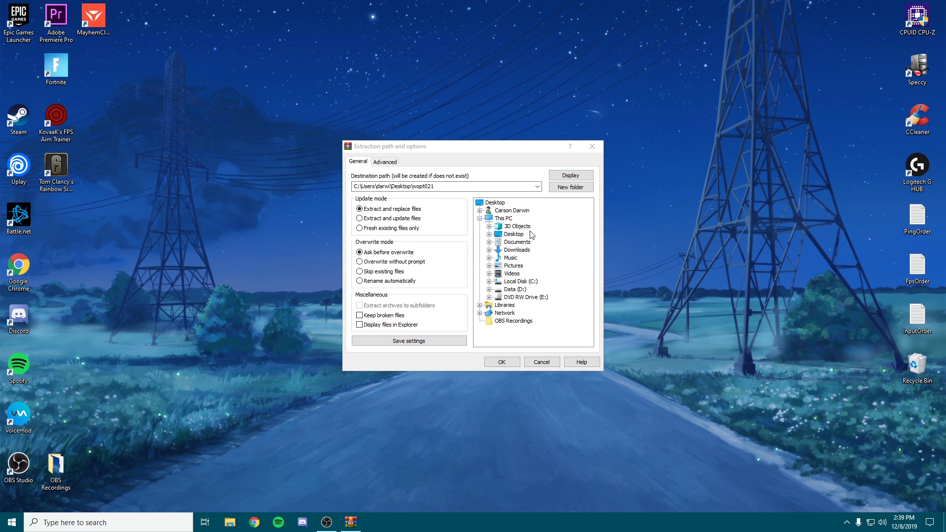
{"action": "left_click", "coordinate": [514, 235]}
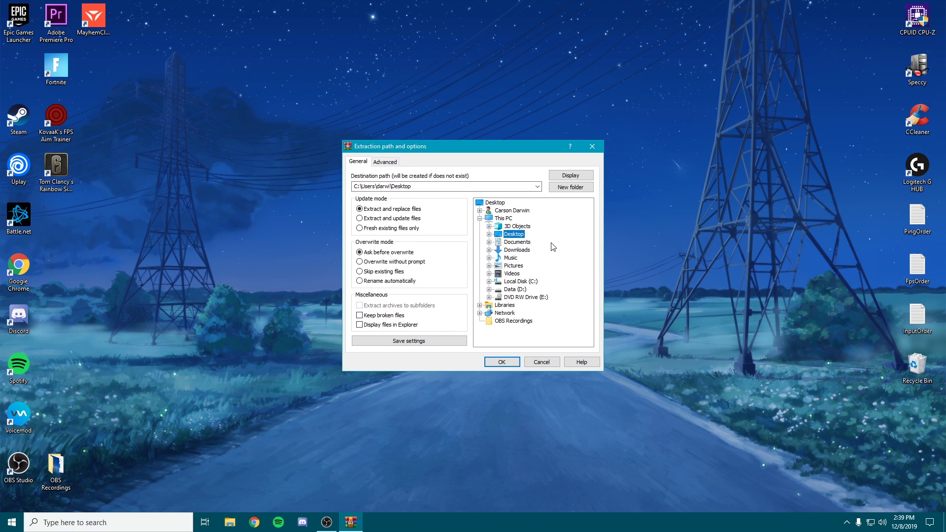
Create a new folder named 'WLANM' on the desktop and extract the archive into it.
{"action": "left_click", "coordinate": [571, 187]}
{"action": "left_click", "coordinate": [537, 249]}
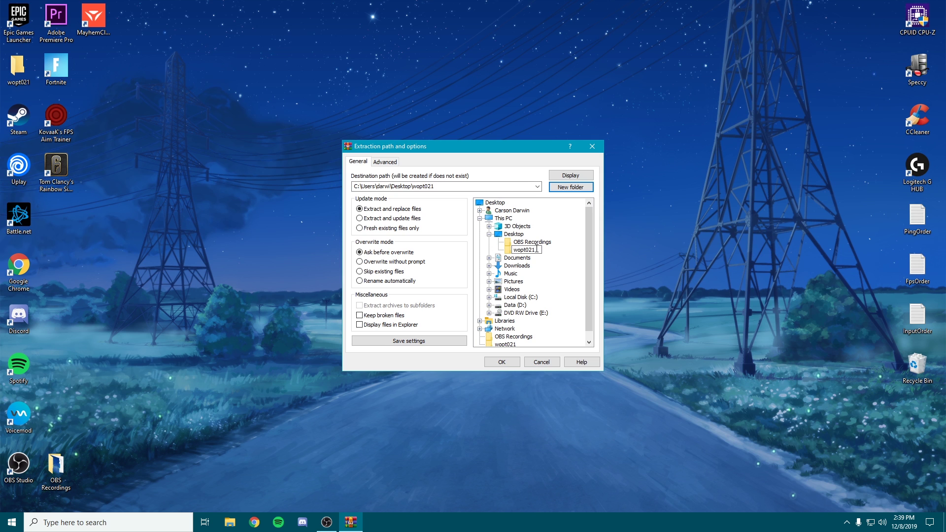
{"action": "left_click_drag", "start_coordinate": [502, 146], "coordinate": [717, 176]}
{"action": "type", "text": "WLANM"}
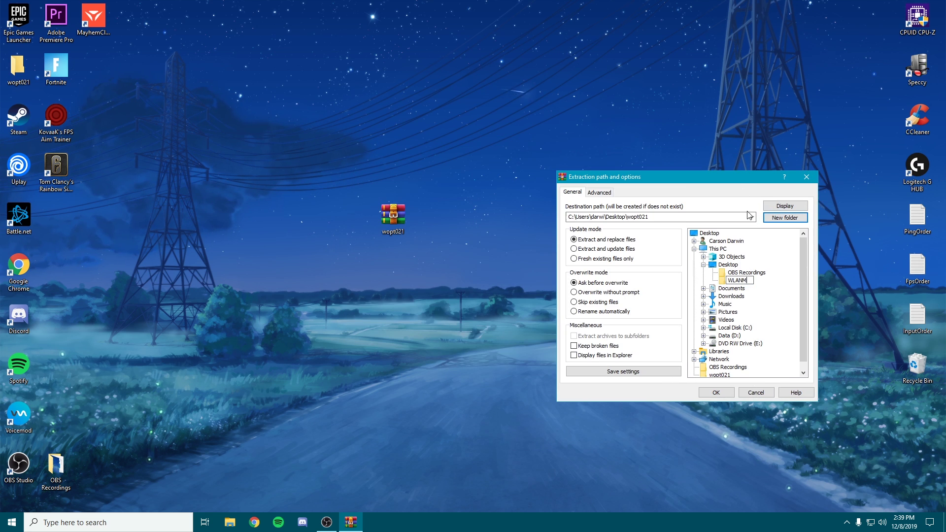
{"action": "key", "text": "Return"}
{"action": "left_click", "coordinate": [717, 392]}
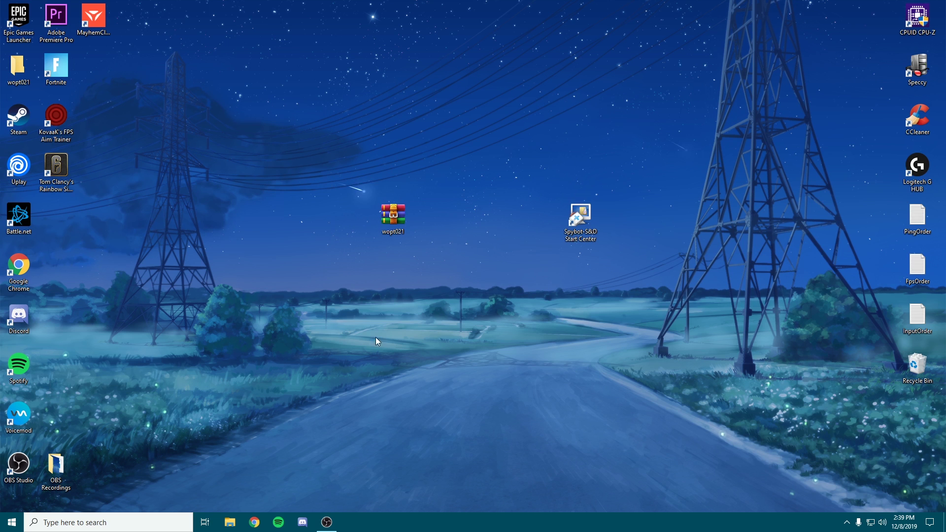
Place the WLAN folder beside the wopt021 archive and briefly check its contents.
{"action": "right_click", "coordinate": [416, 218]}
{"action": "right_click", "coordinate": [374, 214]}
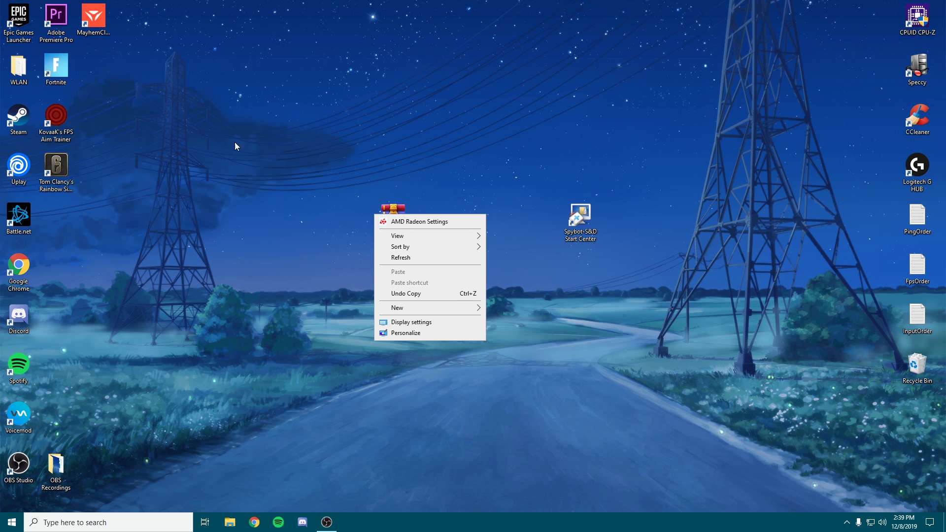
{"action": "left_click", "coordinate": [17, 65]}
{"action": "left_click_drag", "start_coordinate": [463, 200], "coordinate": [448, 199]}
{"action": "double_click", "coordinate": [445, 206]}
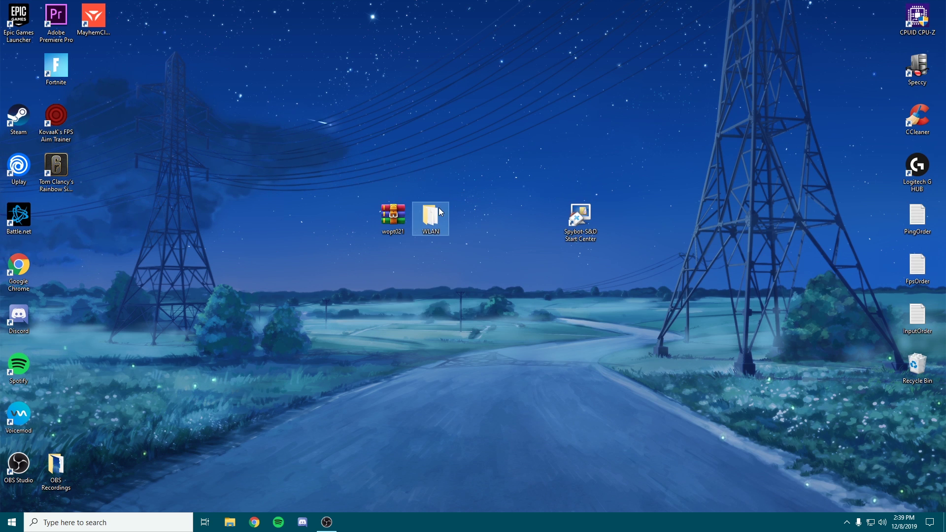
{"action": "left_click", "coordinate": [839, 140]}
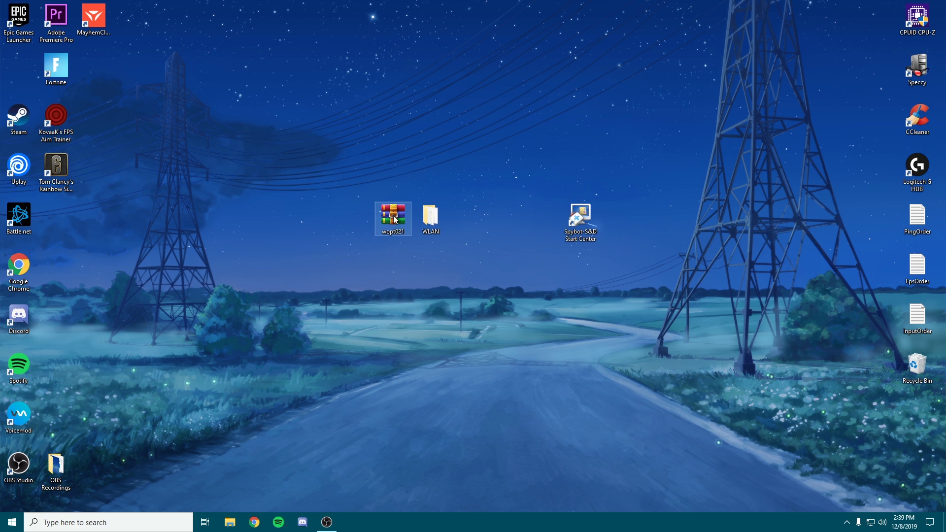
Drag the wopt021 archive off the desktop, open the WLAN folder and launch WLAN Optimizer.
{"action": "left_click_drag", "start_coordinate": [394, 218], "coordinate": [583, 388]}
{"action": "left_click_drag", "start_coordinate": [421, 354], "coordinate": [916, 366]}
{"action": "double_click", "coordinate": [430, 217]}
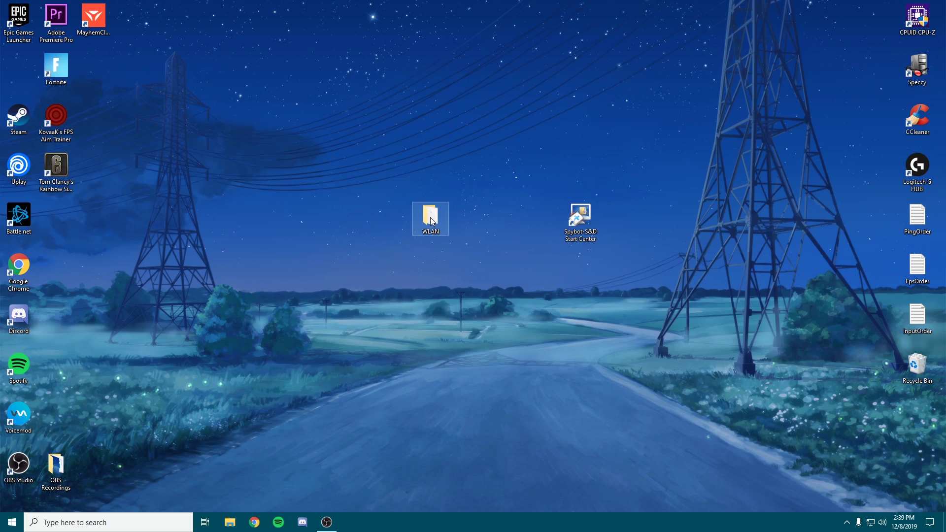
{"action": "right_click", "coordinate": [408, 310]}
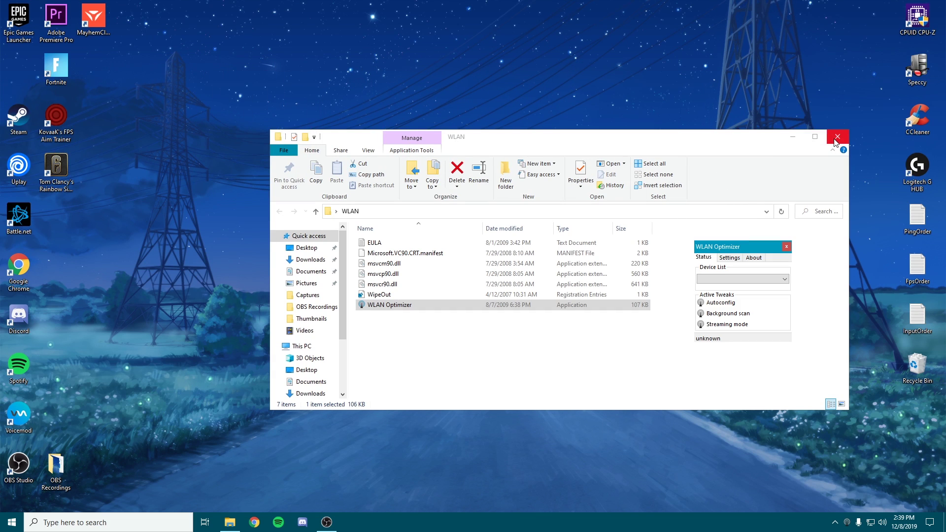
Close the WLAN folder, position the WLAN Optimizer window, and check its empty Device List.
{"action": "left_click", "coordinate": [836, 140]}
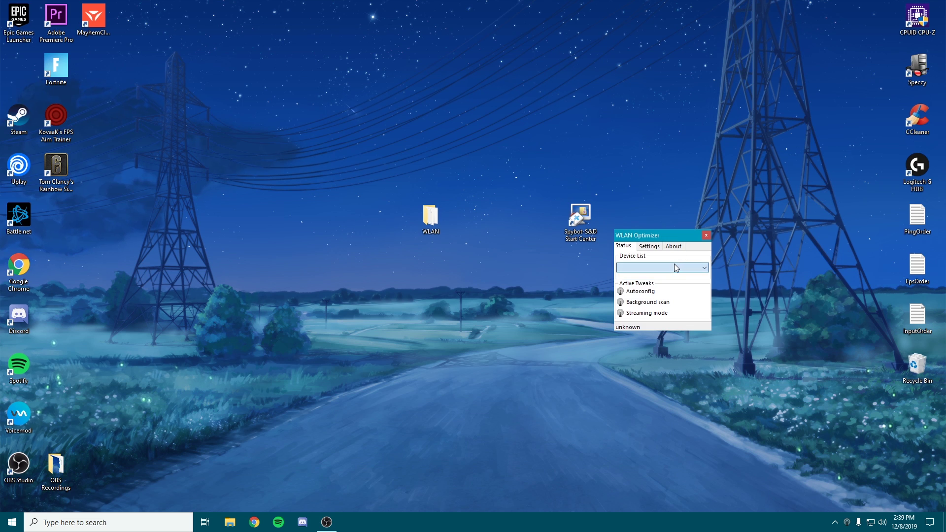
{"action": "left_click", "coordinate": [712, 271]}
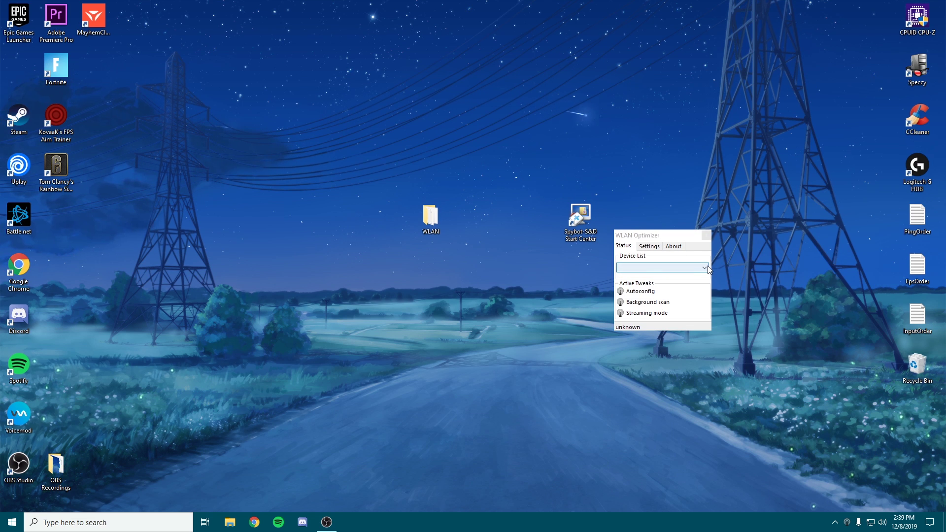
{"action": "left_click_drag", "start_coordinate": [643, 239], "coordinate": [640, 241]}
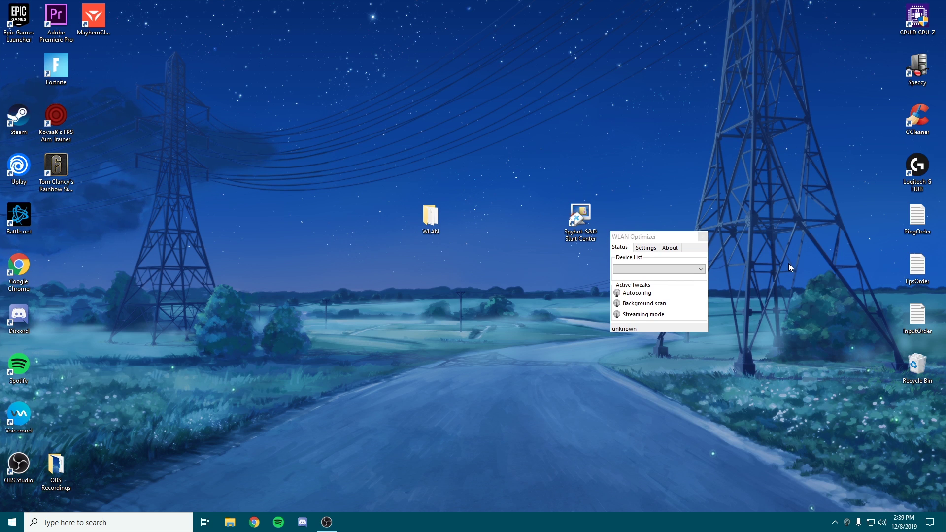
{"action": "left_click", "coordinate": [671, 270]}
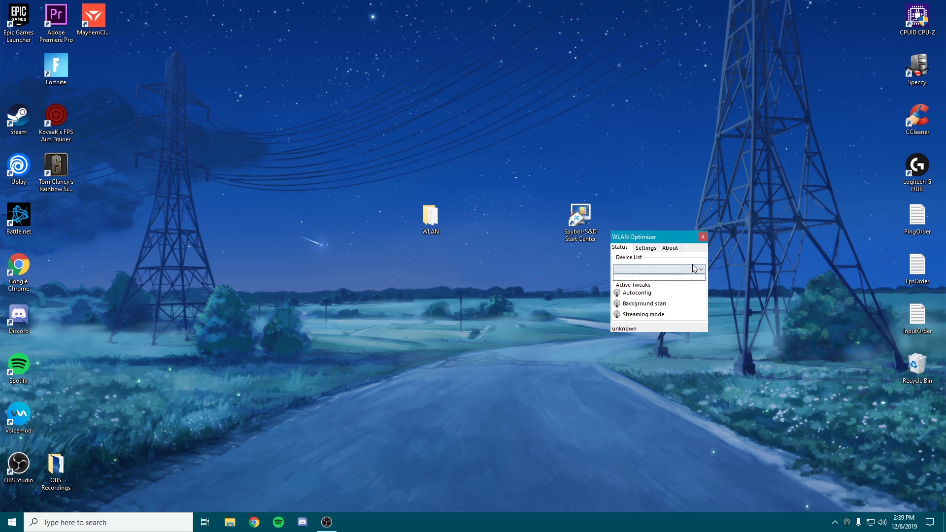
{"action": "left_click", "coordinate": [658, 277]}
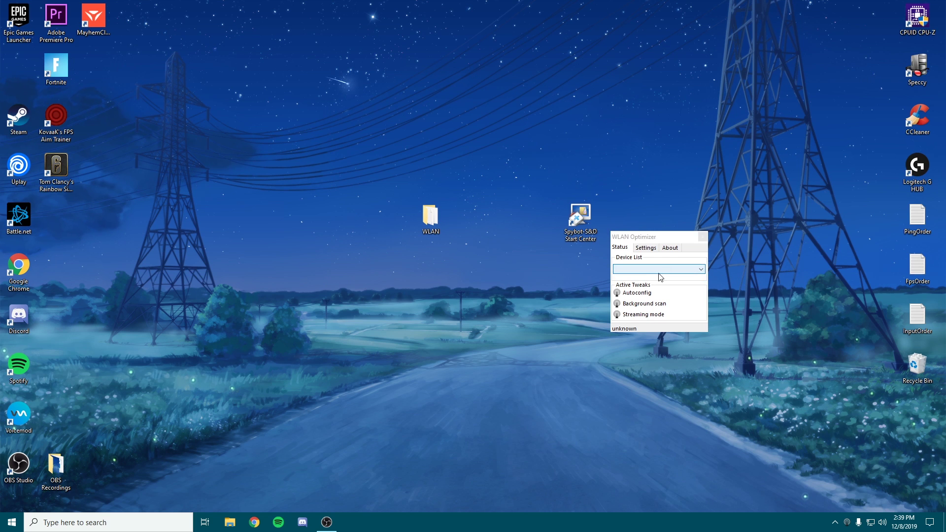
{"action": "left_click", "coordinate": [659, 276]}
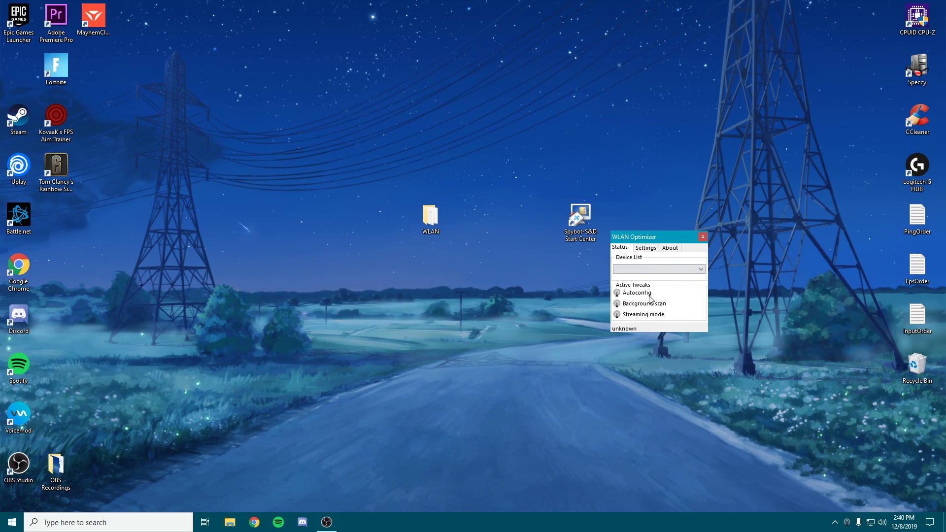
Enable Start with Windows, Start minimized to tray and streaming mode, then save the settings.
{"action": "left_click", "coordinate": [645, 247]}
{"action": "left_click", "coordinate": [765, 285]}
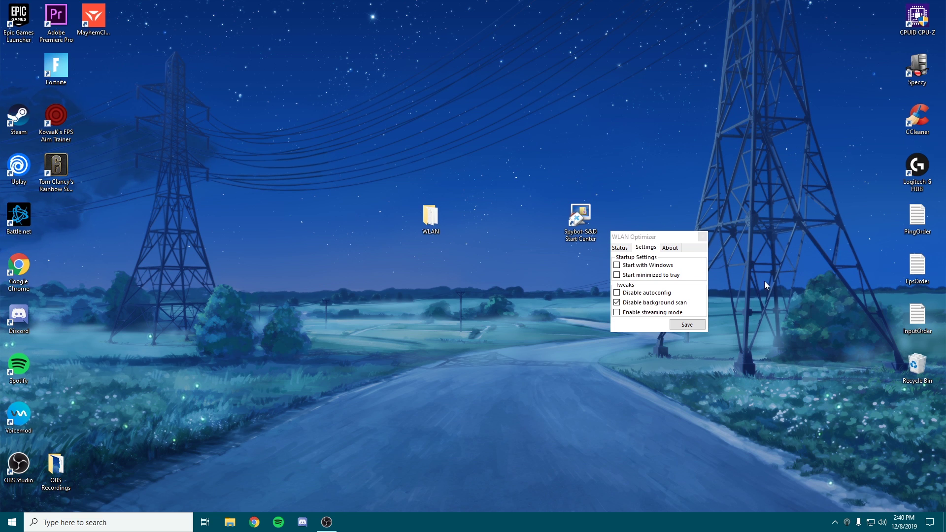
{"action": "left_click", "coordinate": [675, 275]}
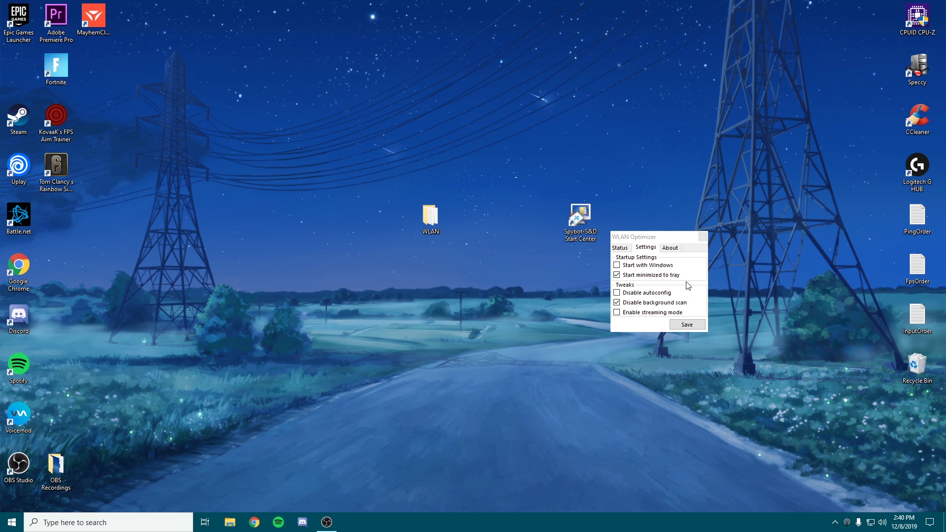
{"action": "left_click", "coordinate": [663, 266]}
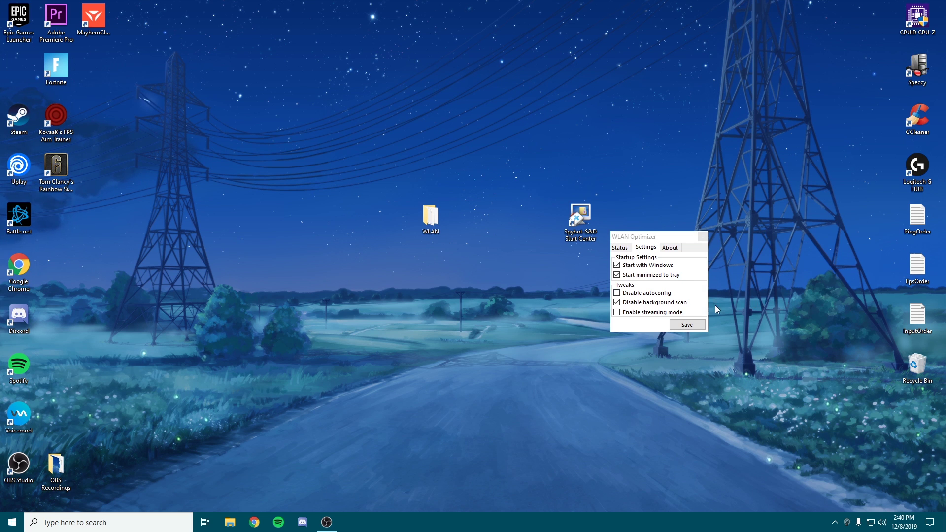
{"action": "left_click", "coordinate": [625, 314]}
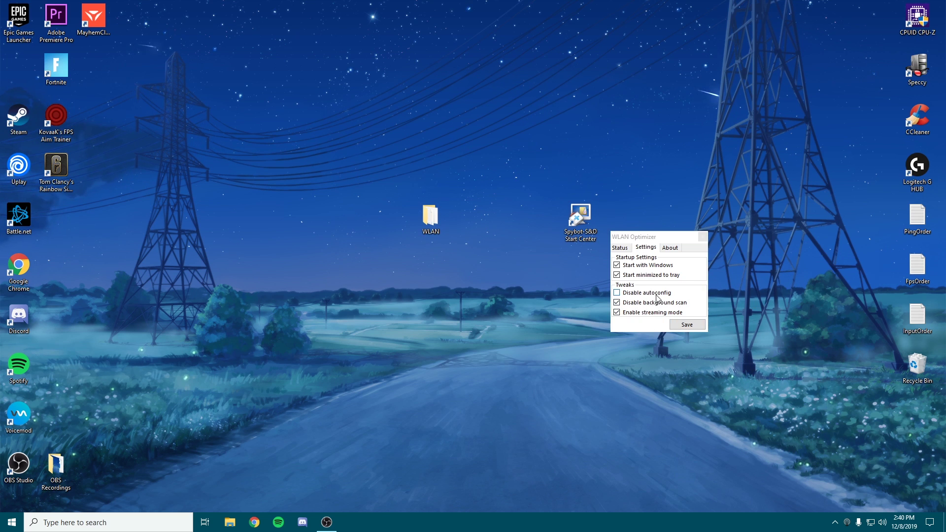
{"action": "left_click", "coordinate": [687, 325]}
Look at the About tab, then return to the Status overview.
{"action": "left_click", "coordinate": [671, 248]}
{"action": "left_click", "coordinate": [643, 248]}
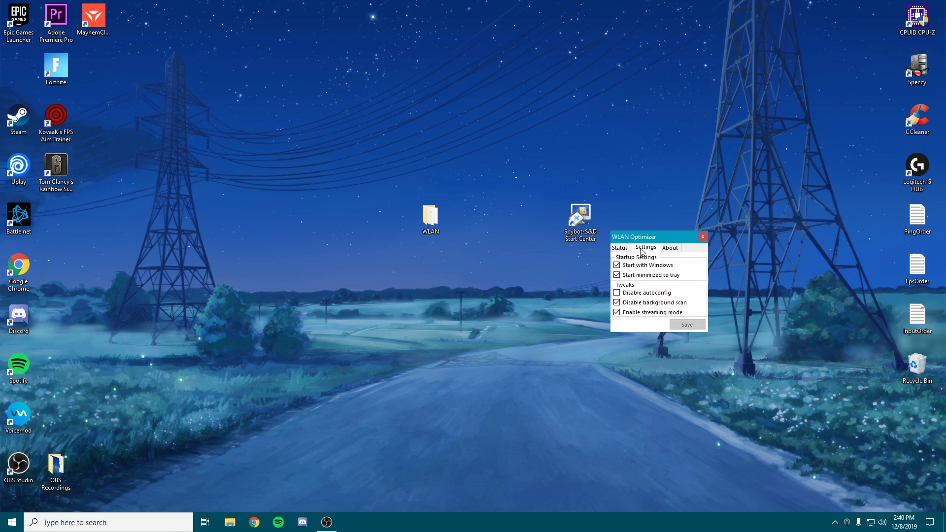
{"action": "left_click", "coordinate": [620, 247]}
{"action": "left_click", "coordinate": [670, 248]}
{"action": "left_click", "coordinate": [619, 248]}
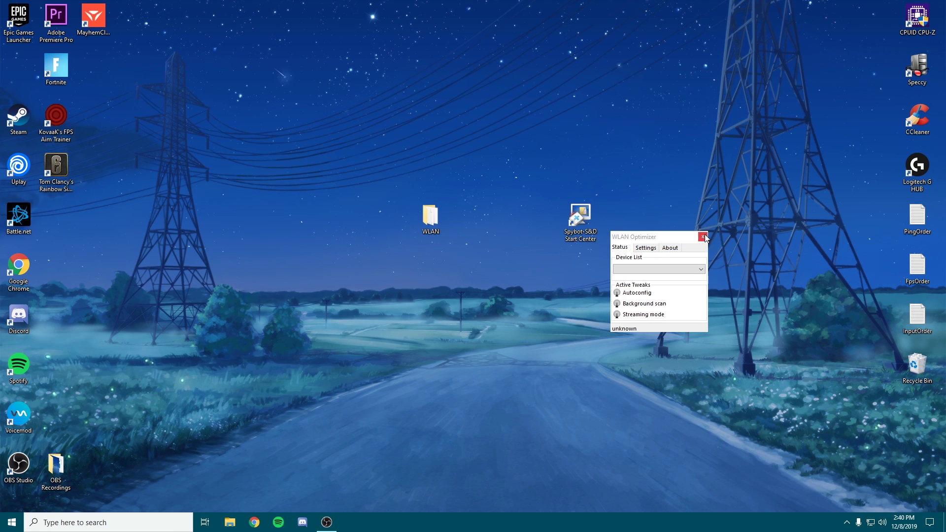
Close the WLAN Optimizer window and bring up Task Manager from the taskbar.
{"action": "left_click", "coordinate": [703, 237]}
{"action": "right_click", "coordinate": [515, 522]}
{"action": "left_click", "coordinate": [523, 484]}
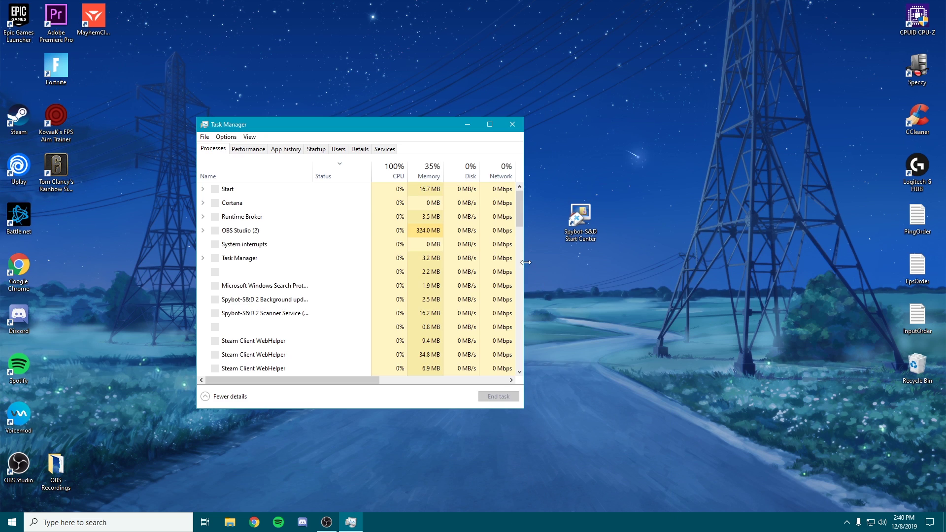
Verify WLAN Optimizer (32 bit) still appears under Processes, then close Task Manager.
{"action": "left_click", "coordinate": [226, 147]}
{"action": "left_click", "coordinate": [223, 148]}
{"action": "left_click", "coordinate": [231, 147]}
{"action": "left_click", "coordinate": [223, 147]}
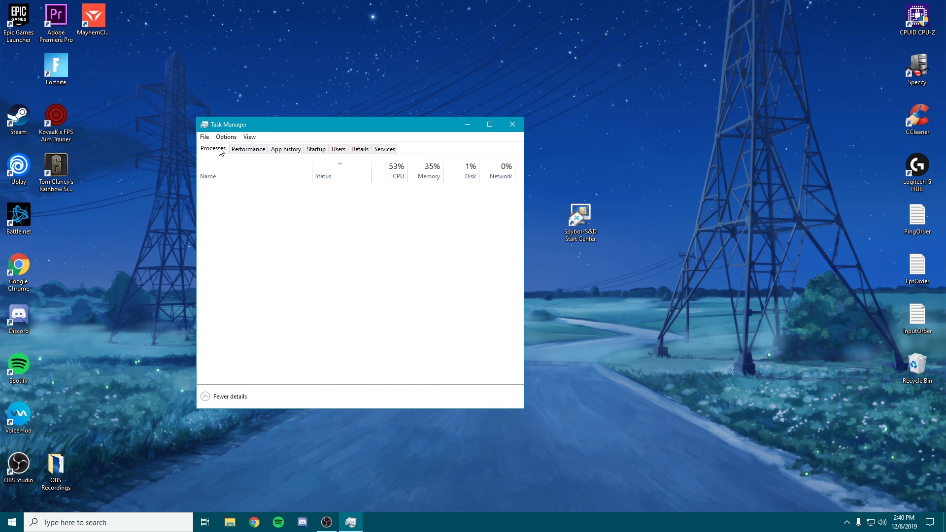
{"action": "left_click", "coordinate": [237, 231]}
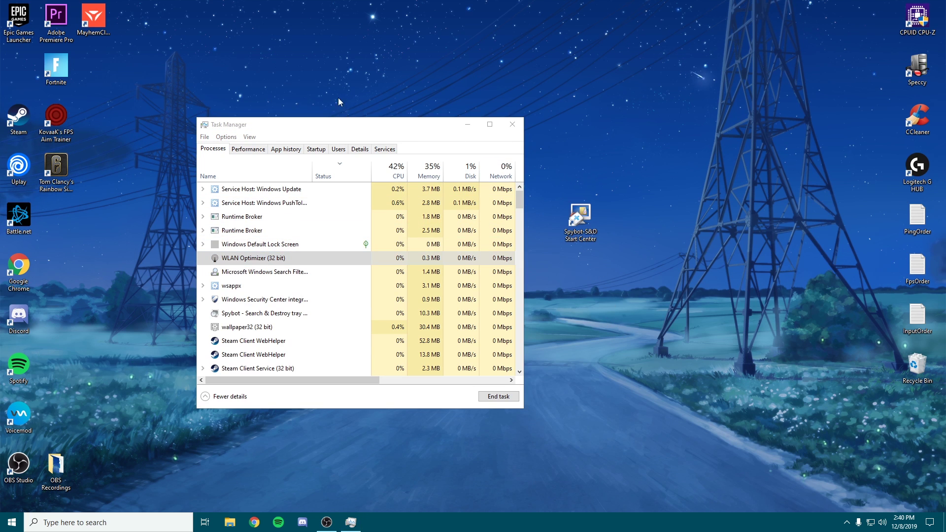
{"action": "left_click", "coordinate": [512, 124]}
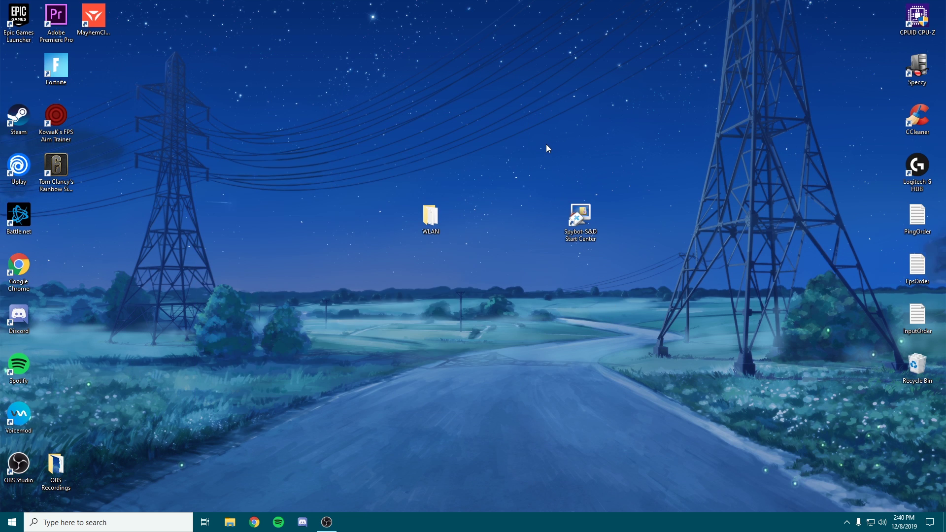